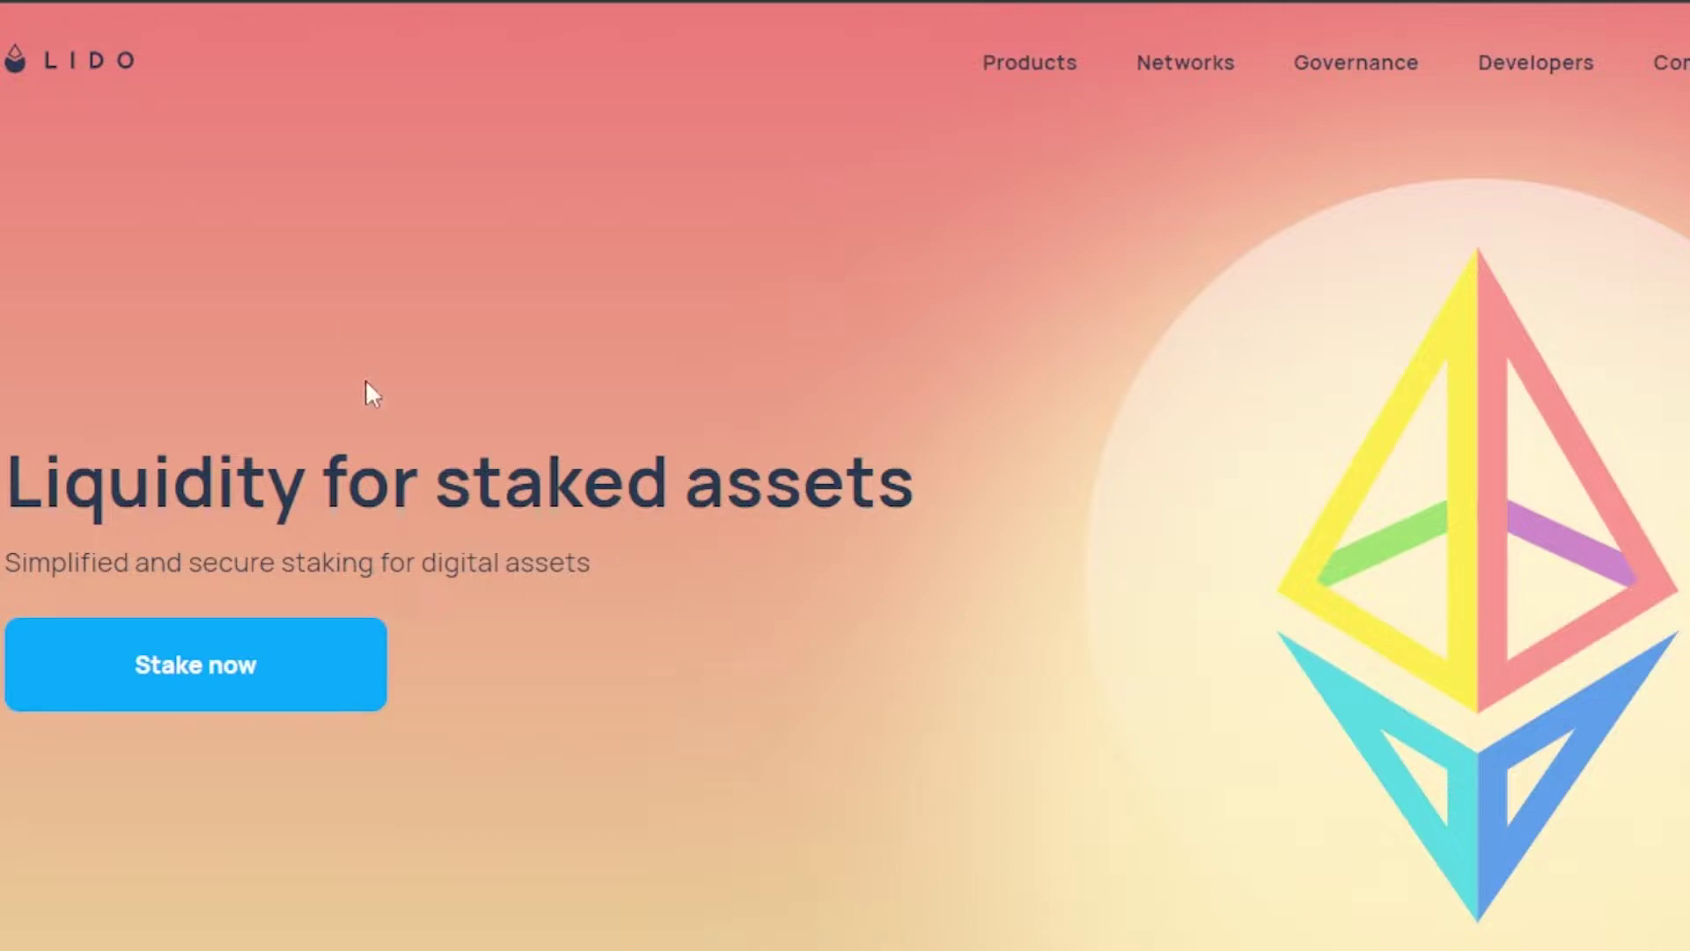
Step: Jump from the hero to the Supported networks cards for Ethereum, Solana and Polygon
scroll(845, 475, "down", 10)
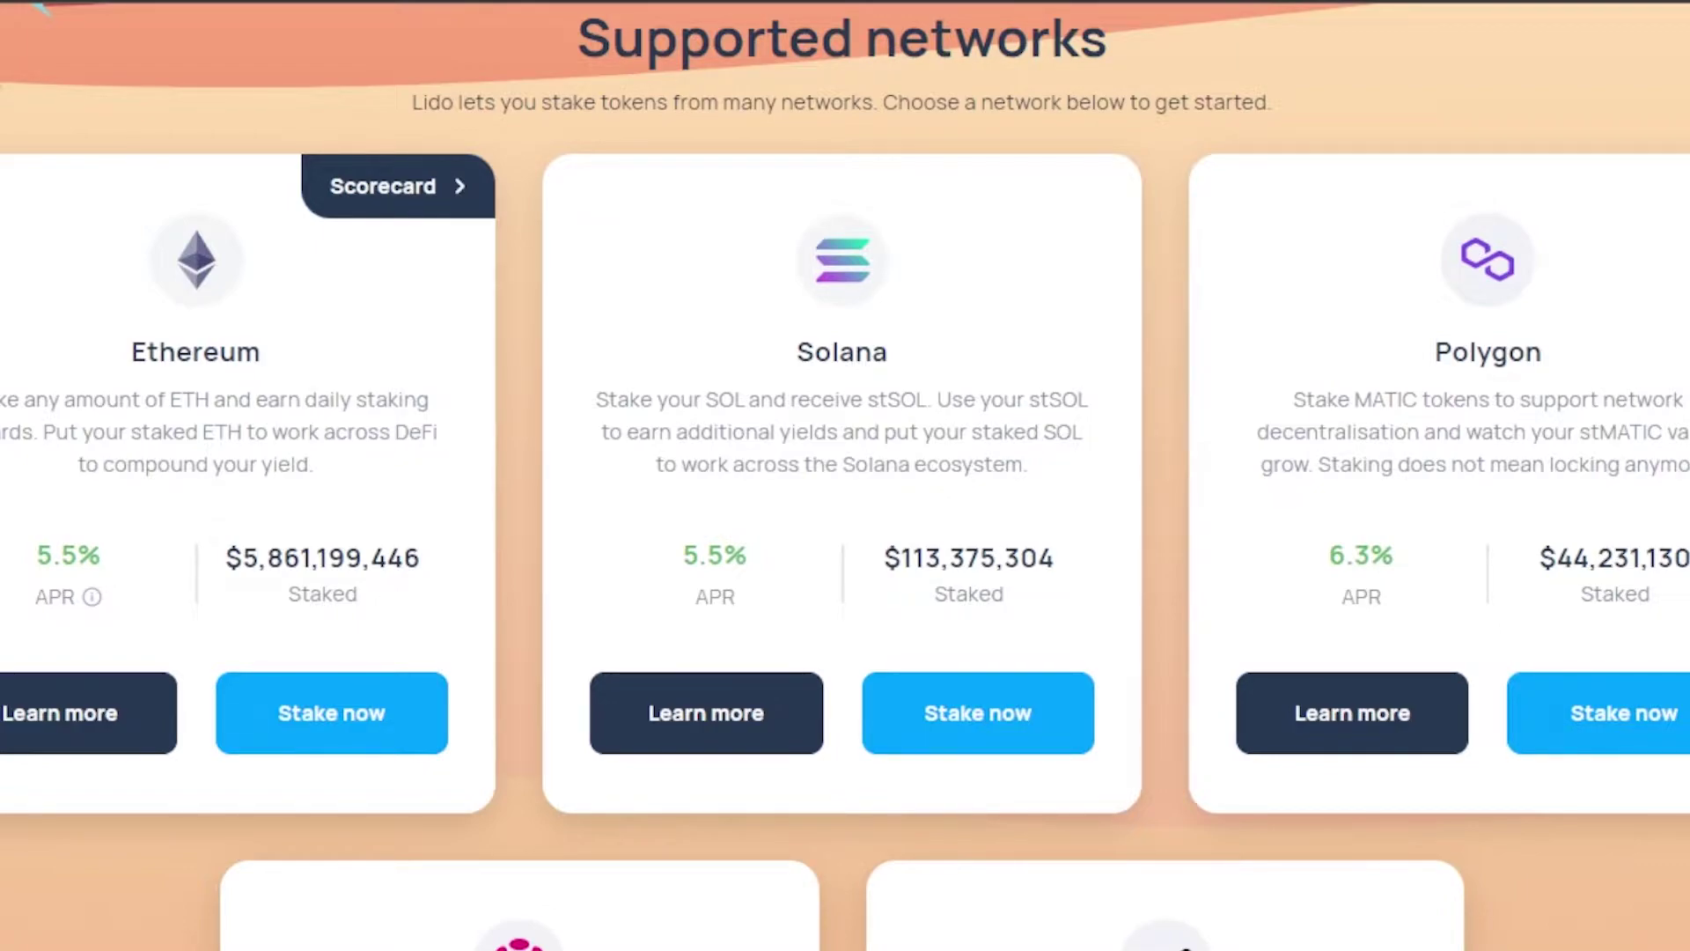
scroll(845, 475, "down", 8)
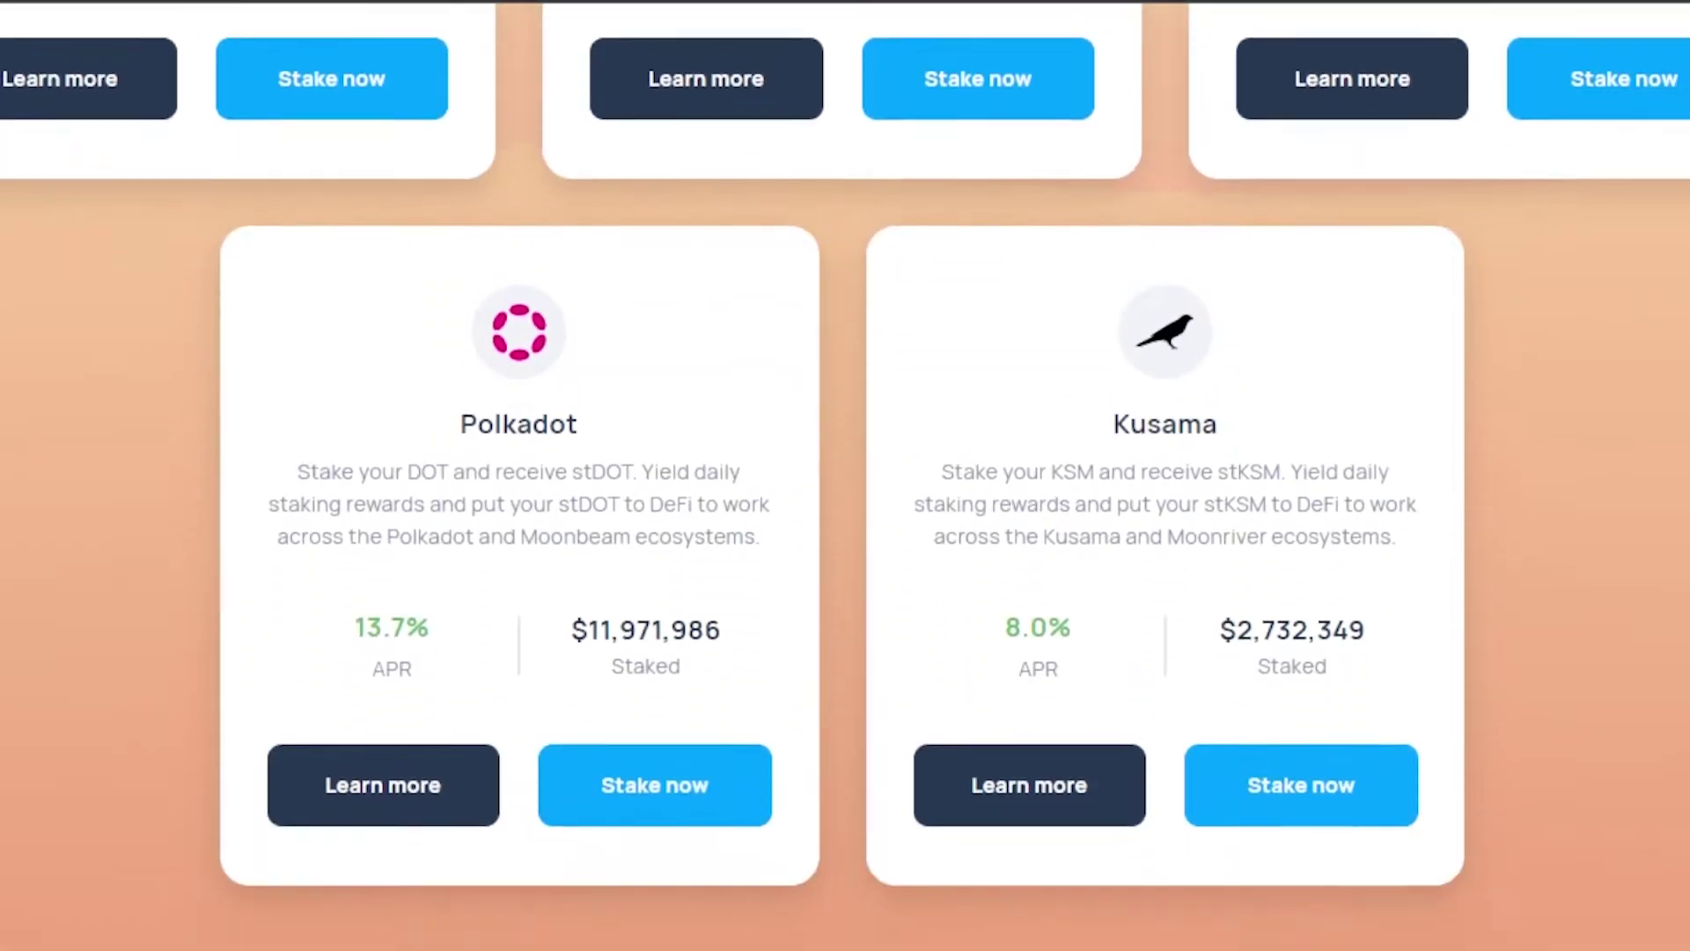
scroll(845, 476, "down", 12)
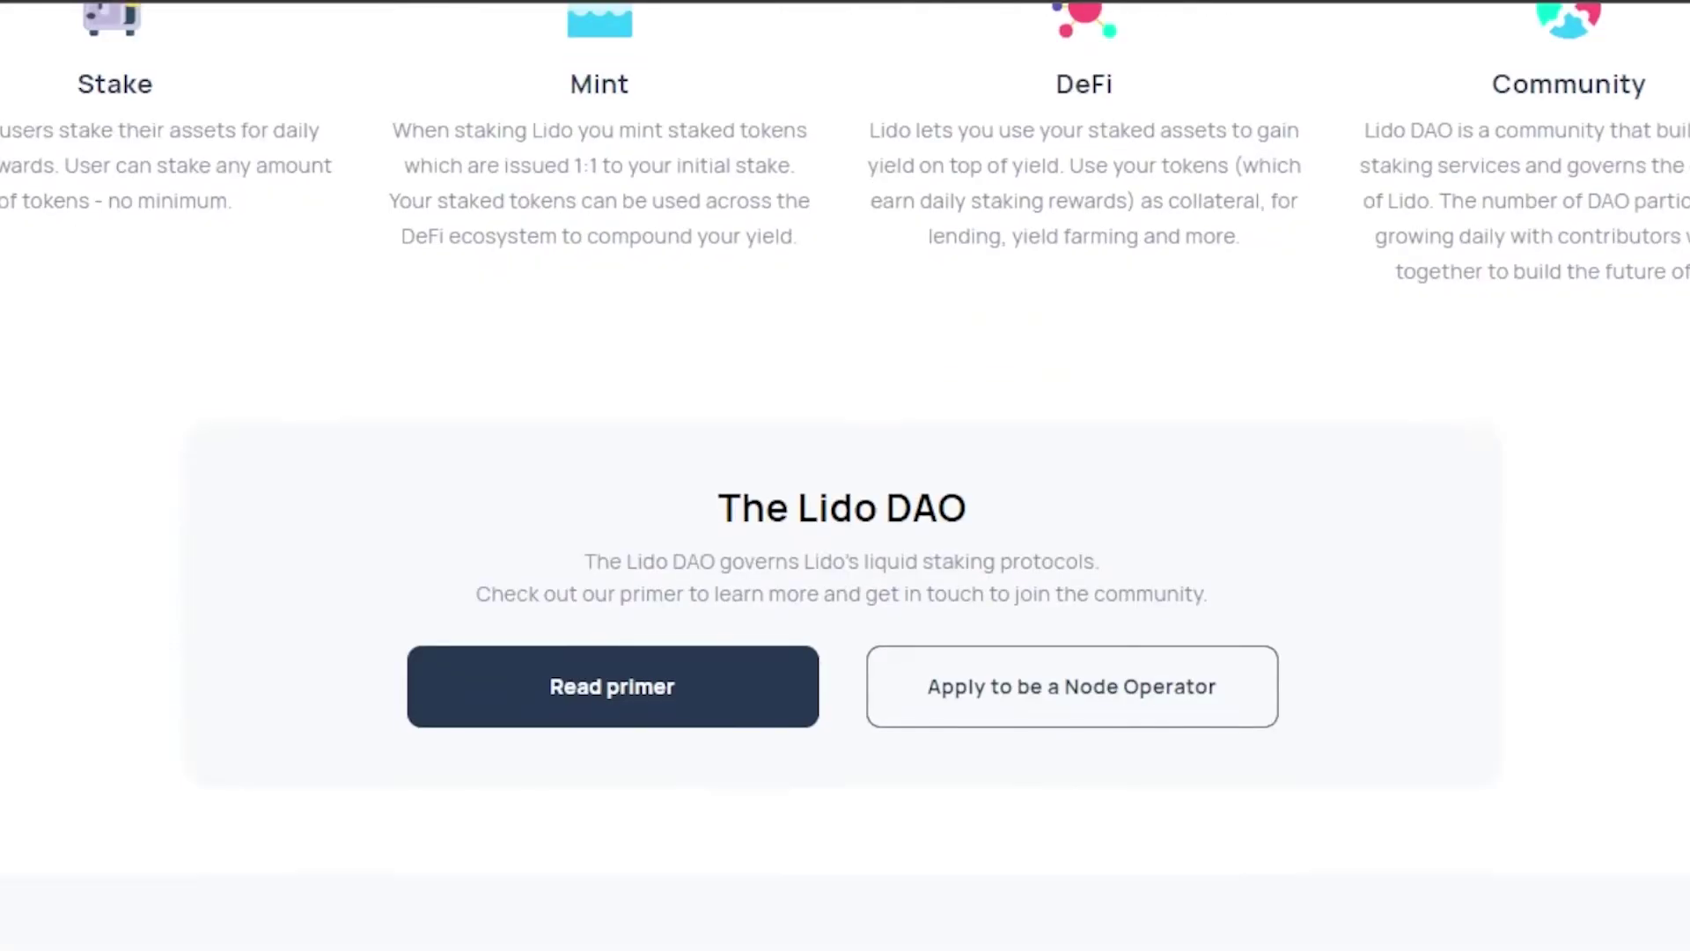
scroll(845, 475, "up", 20)
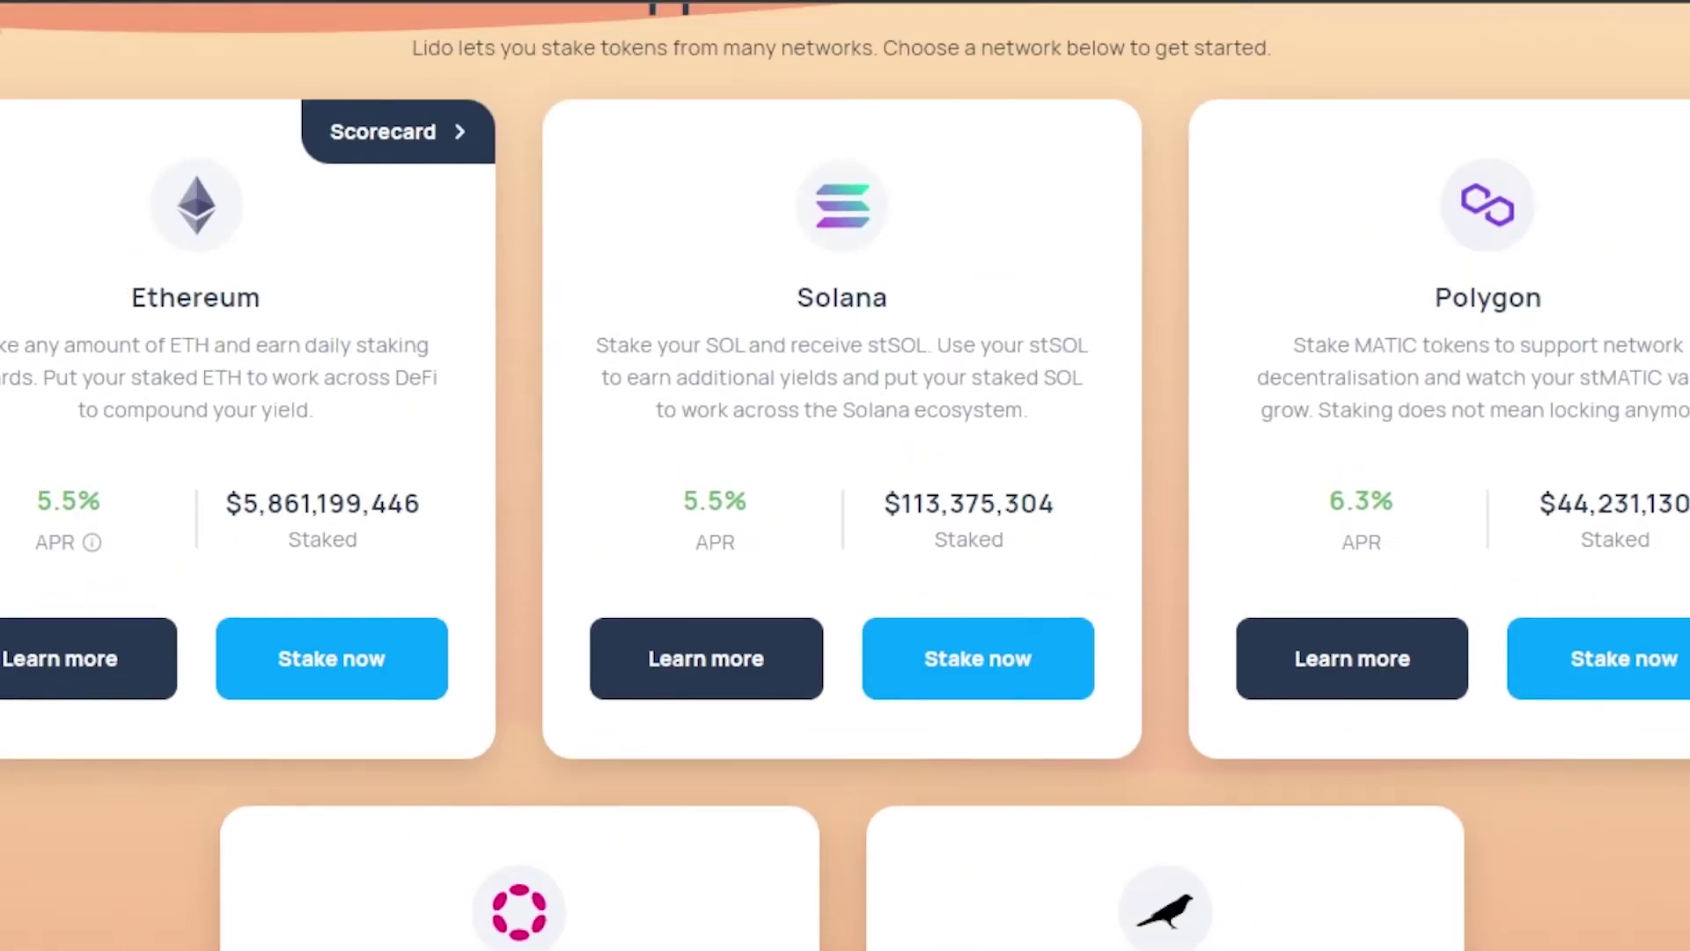
scroll(845, 475, "down", 5)
scroll(845, 475, "up", 15)
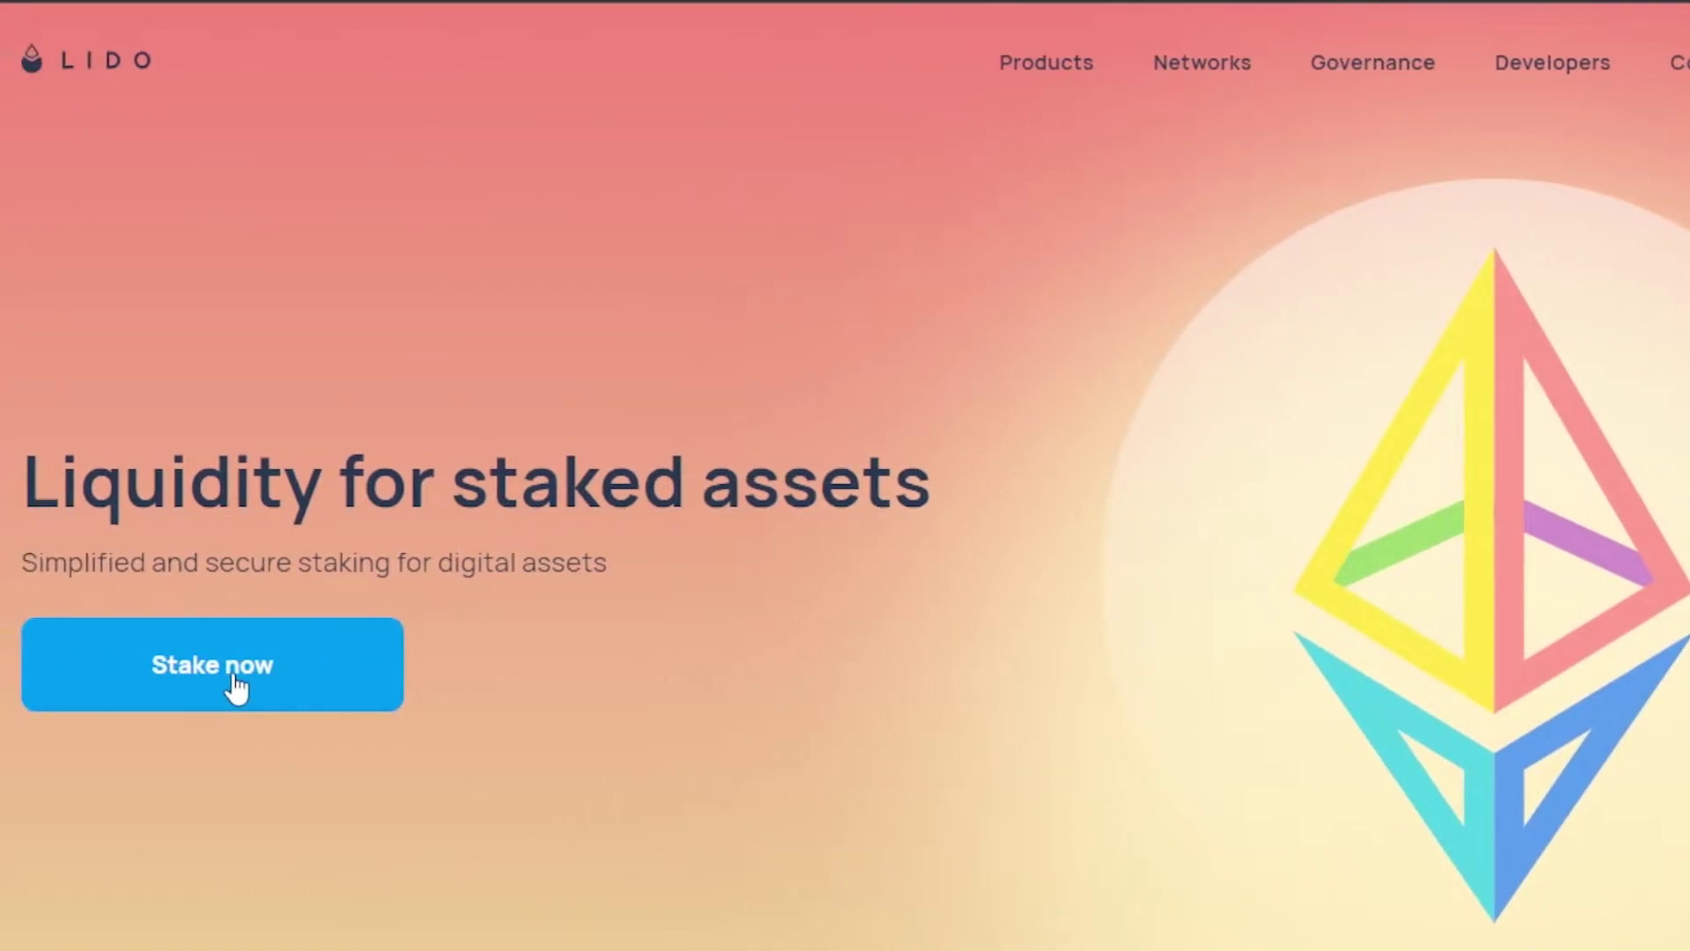
left_click(236, 687)
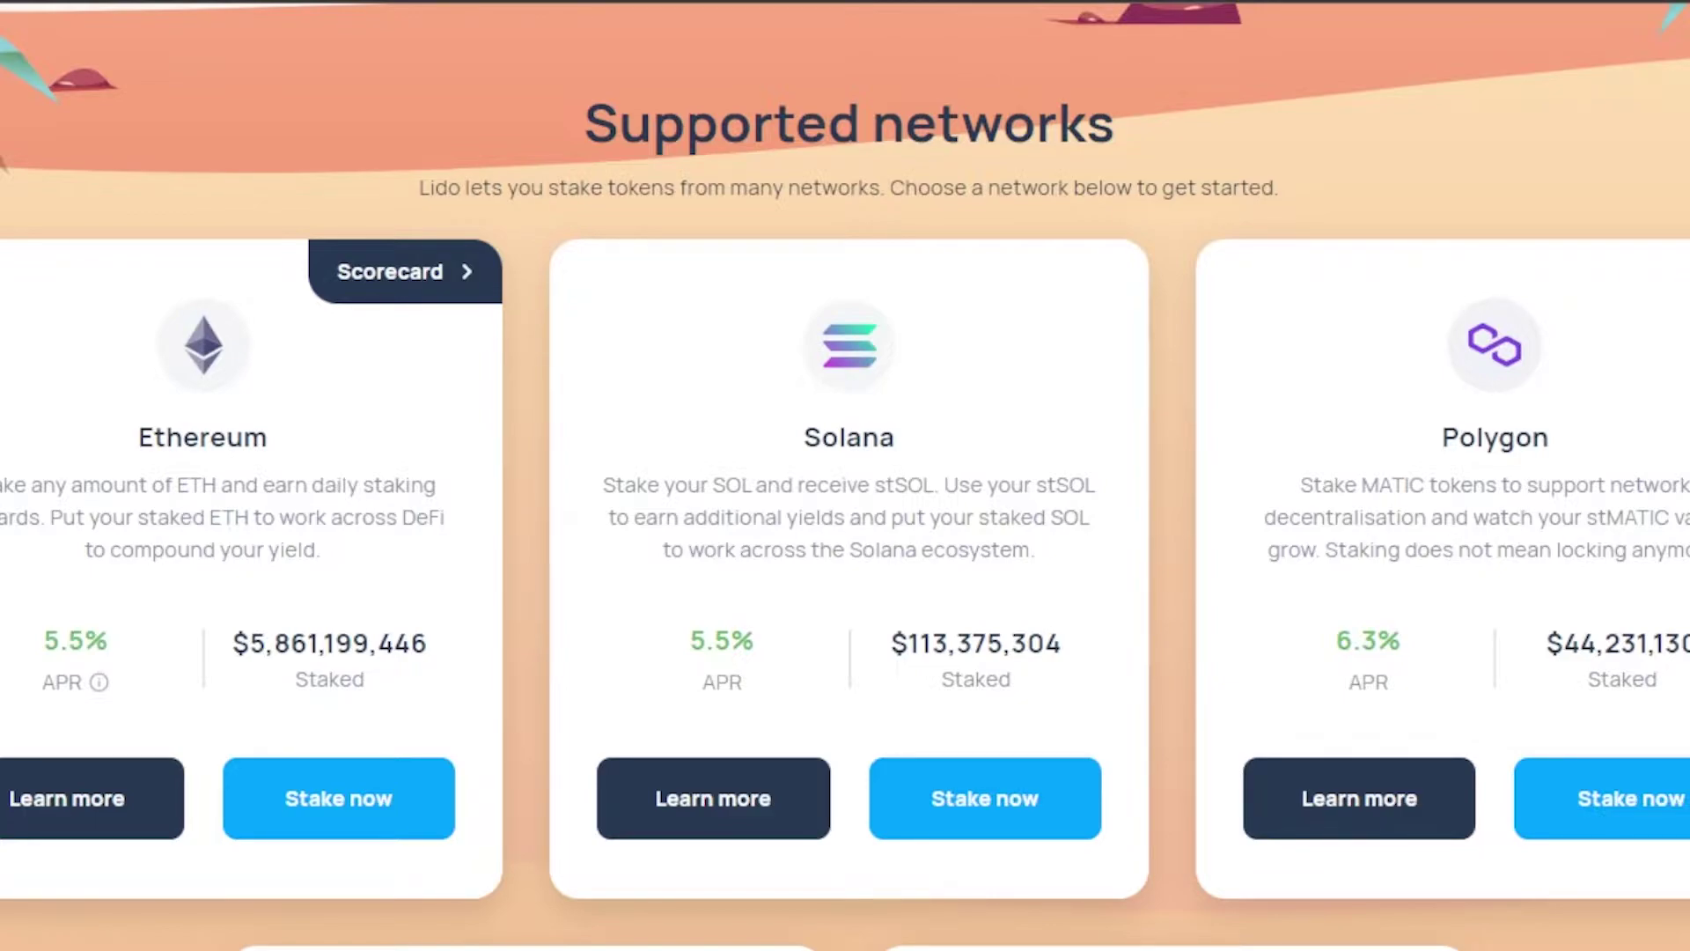
scroll(845, 476, "down", 8)
scroll(1328, 251, "up", 8)
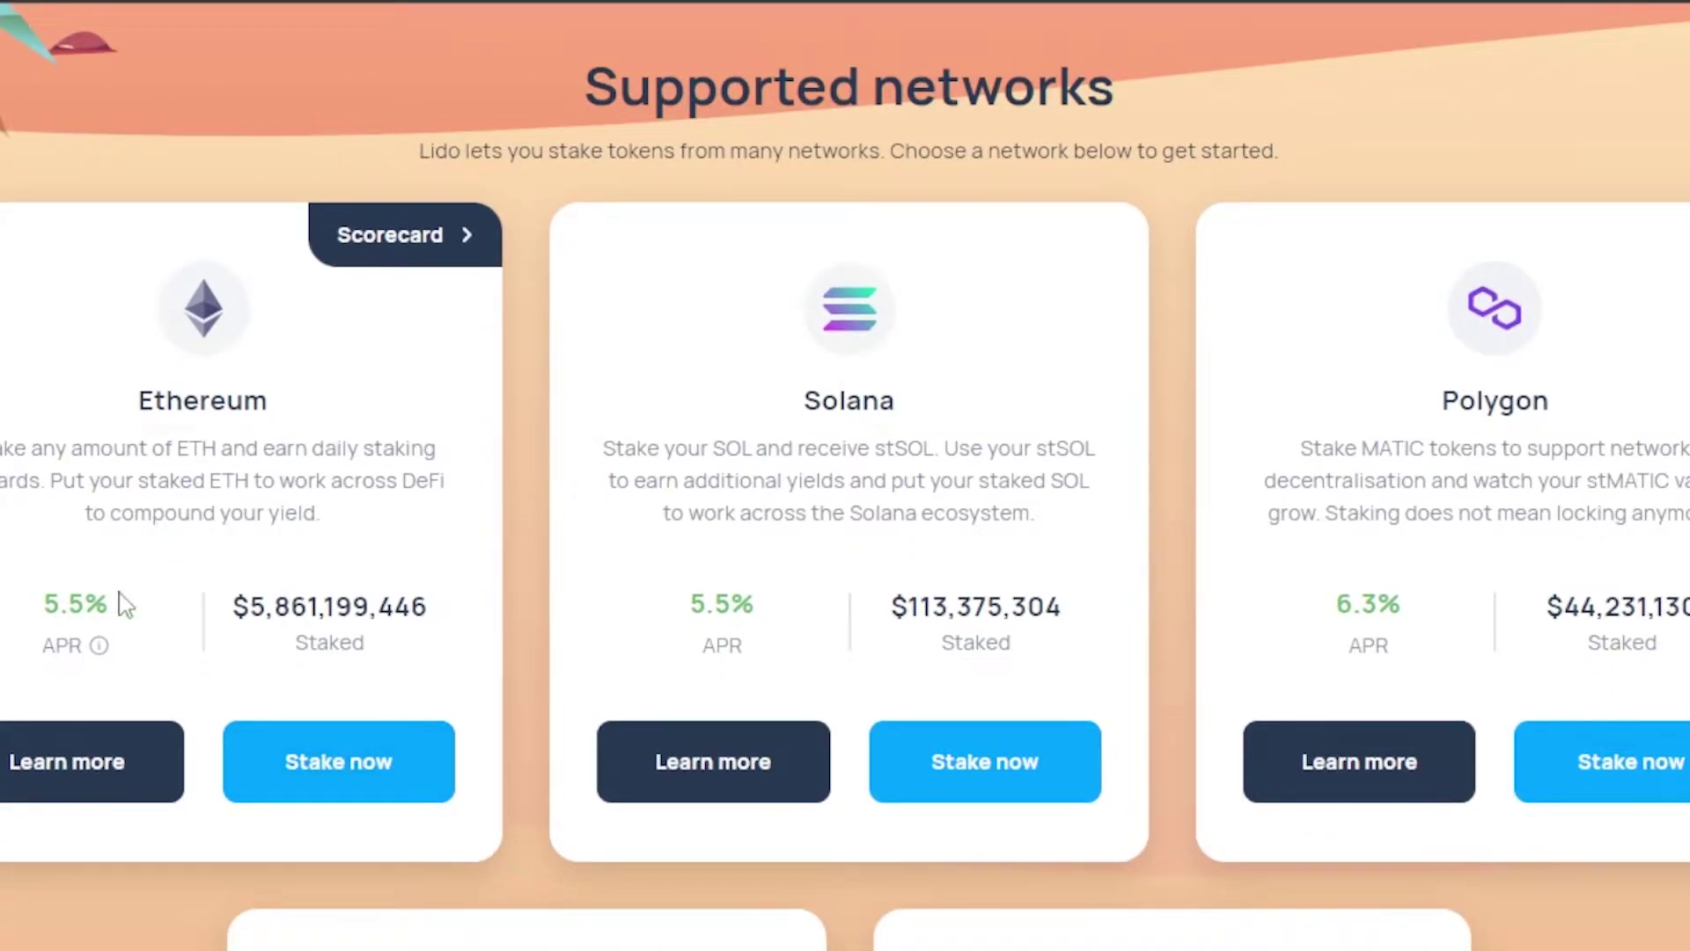
Step: Open Ethereum's Stake page, decline cookies, accept the terms and connect MetaMask
left_click(346, 751)
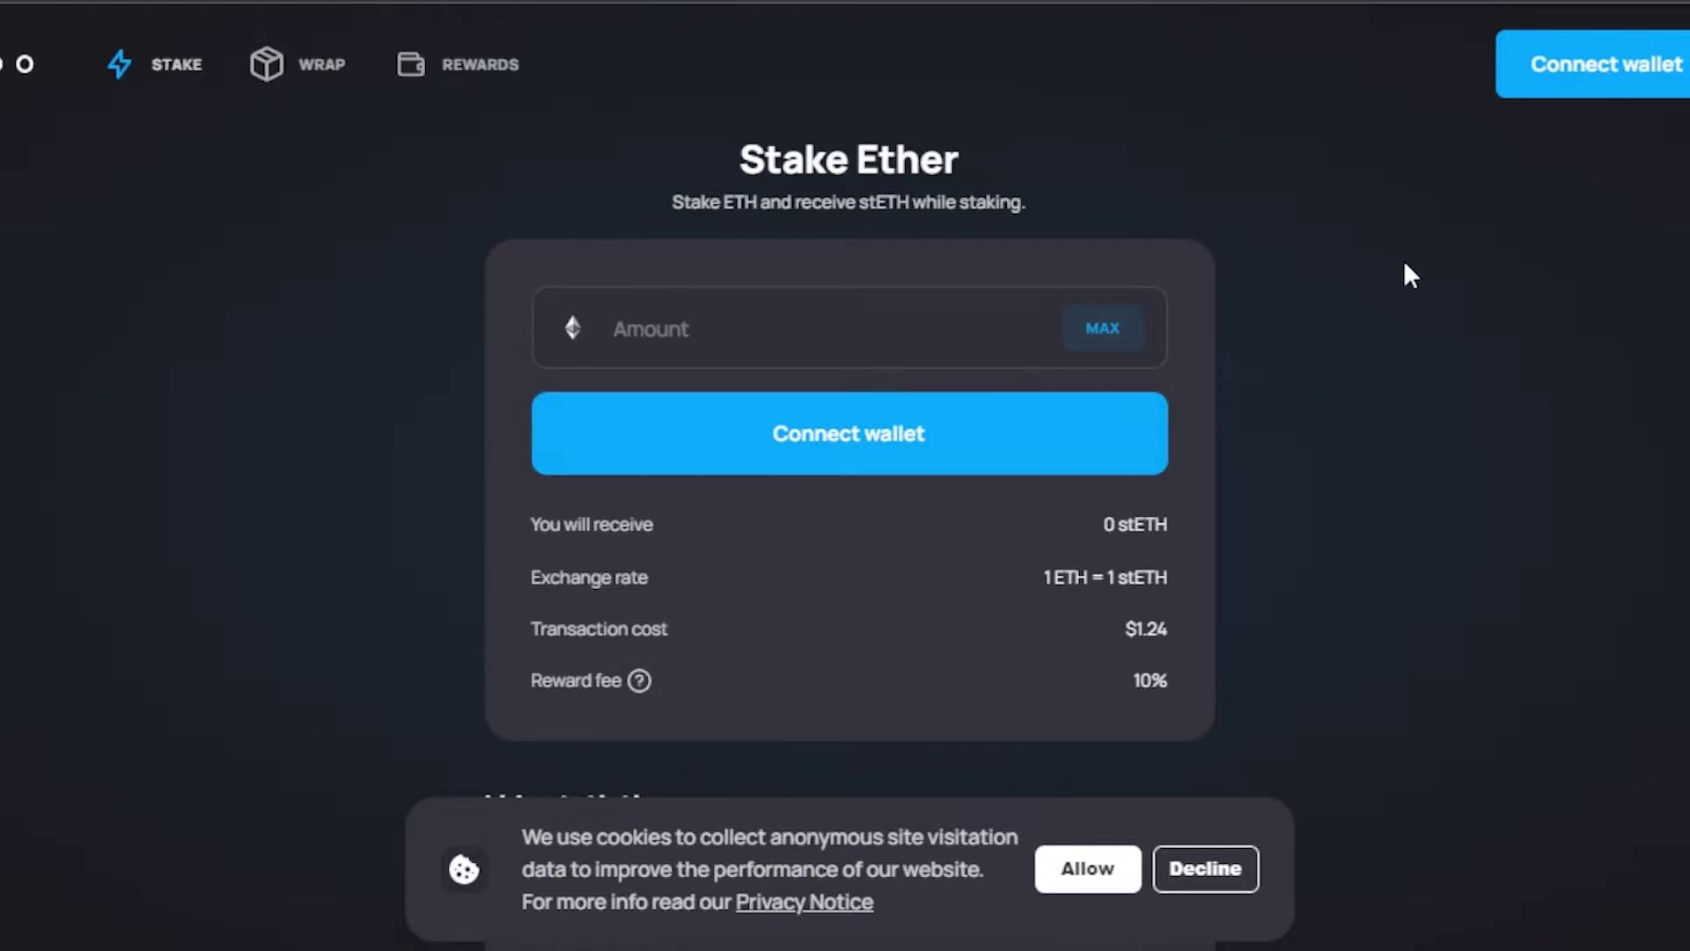
left_click(1213, 871)
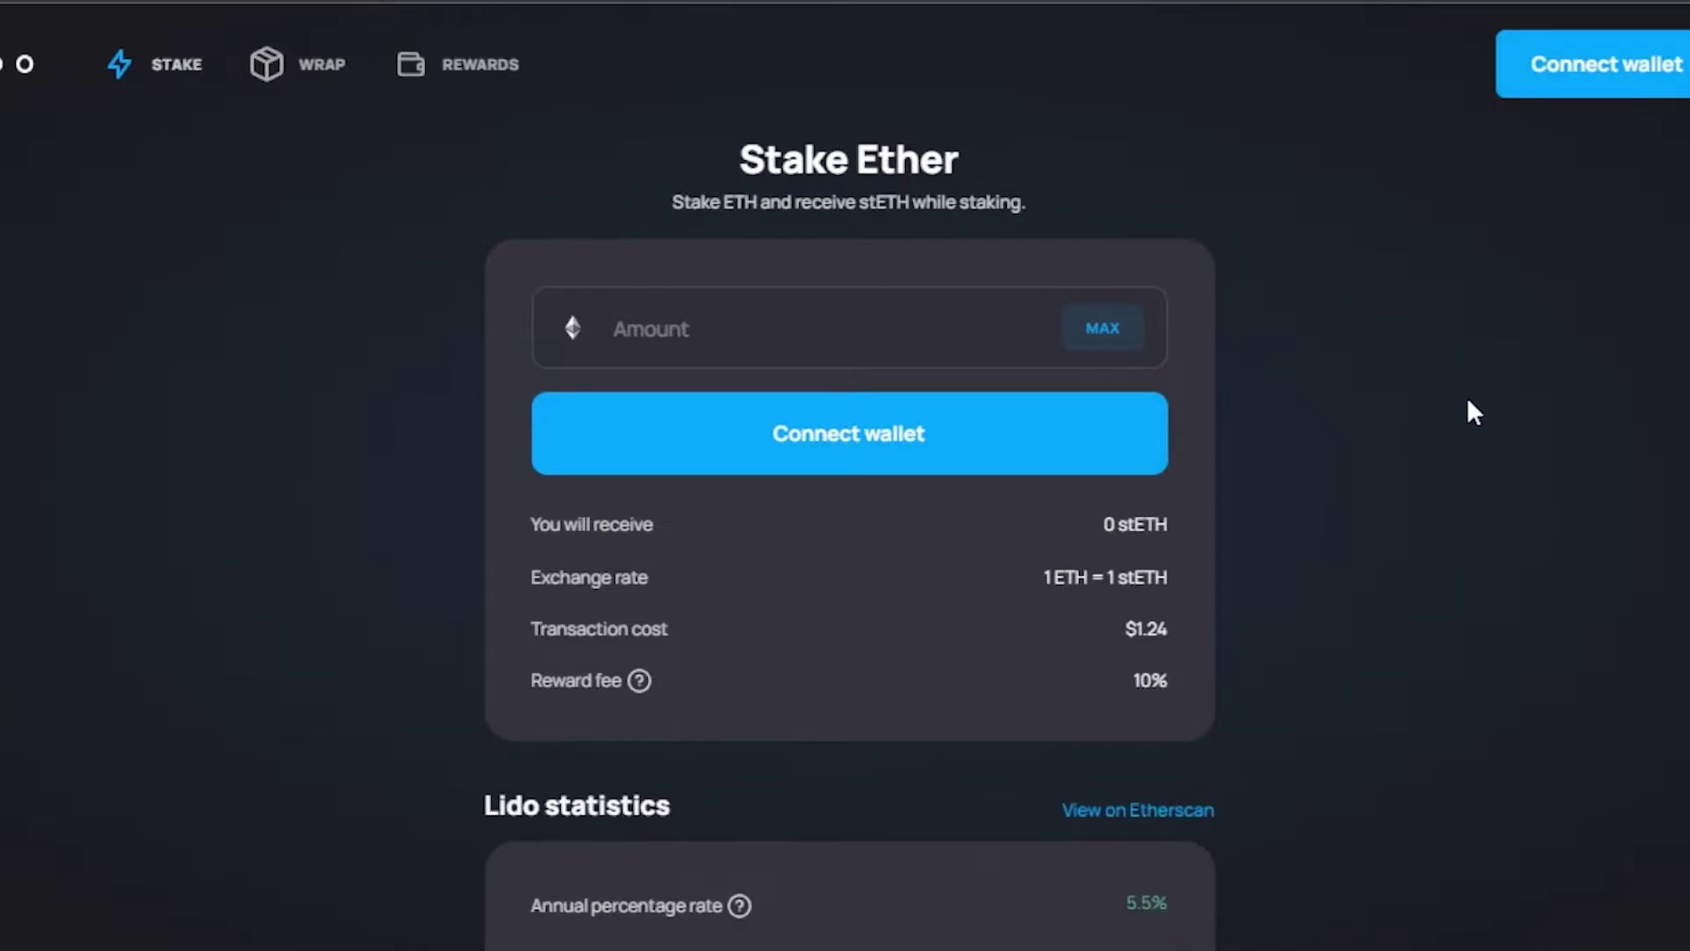
left_click(1543, 92)
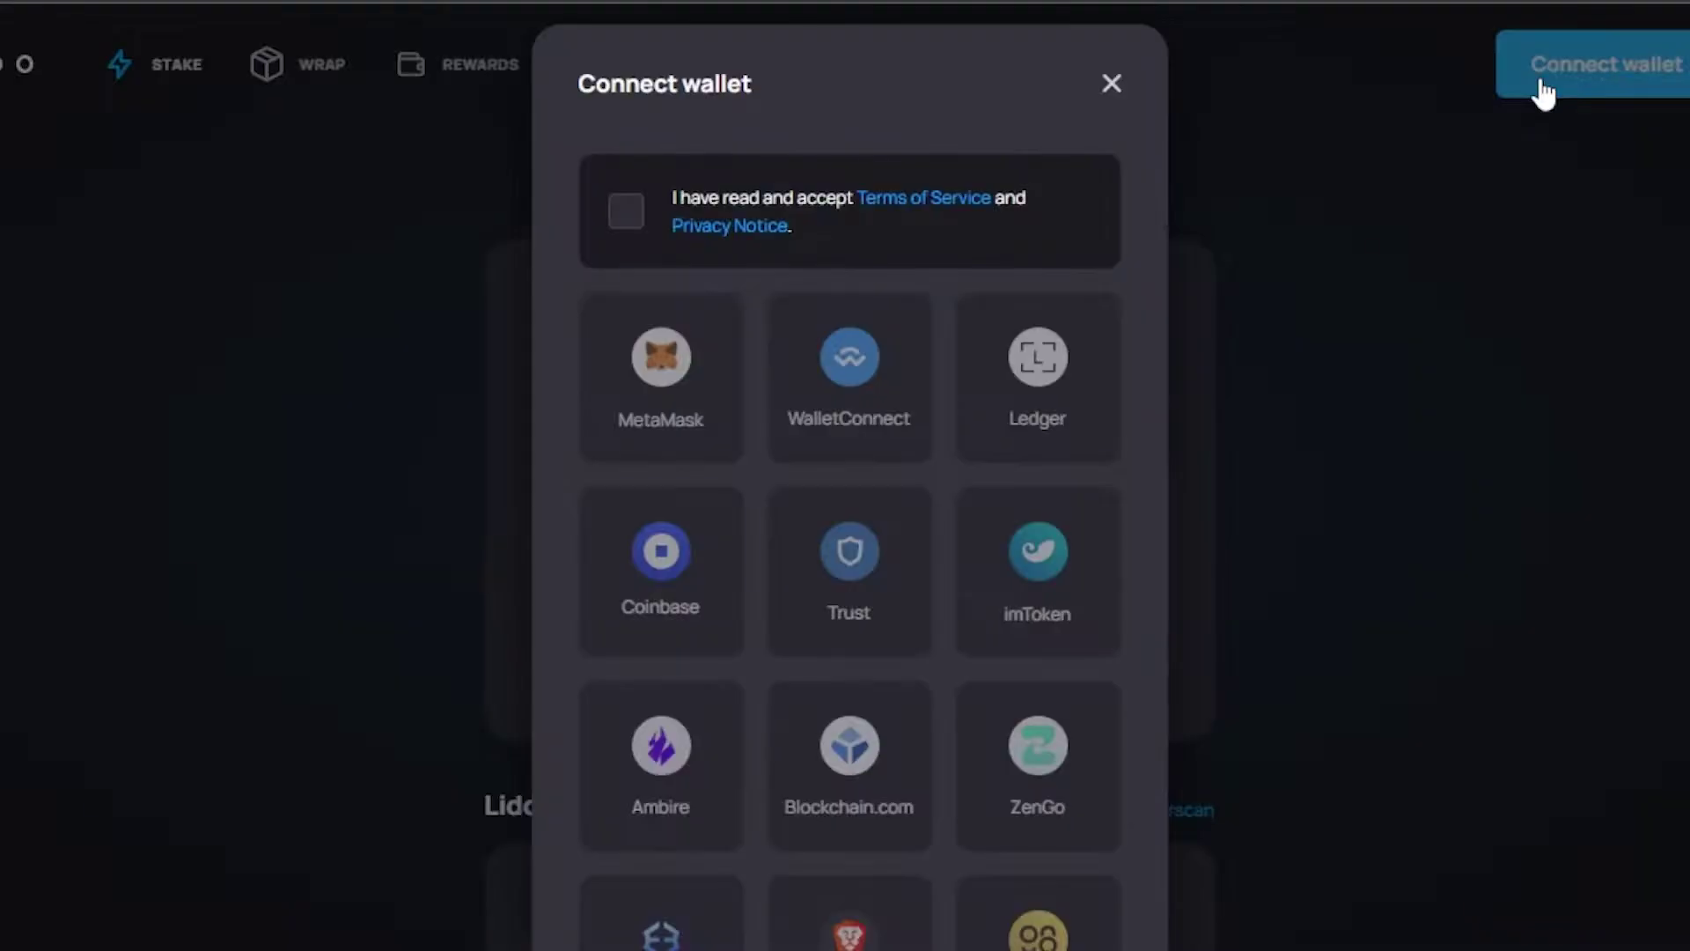
left_click(647, 231)
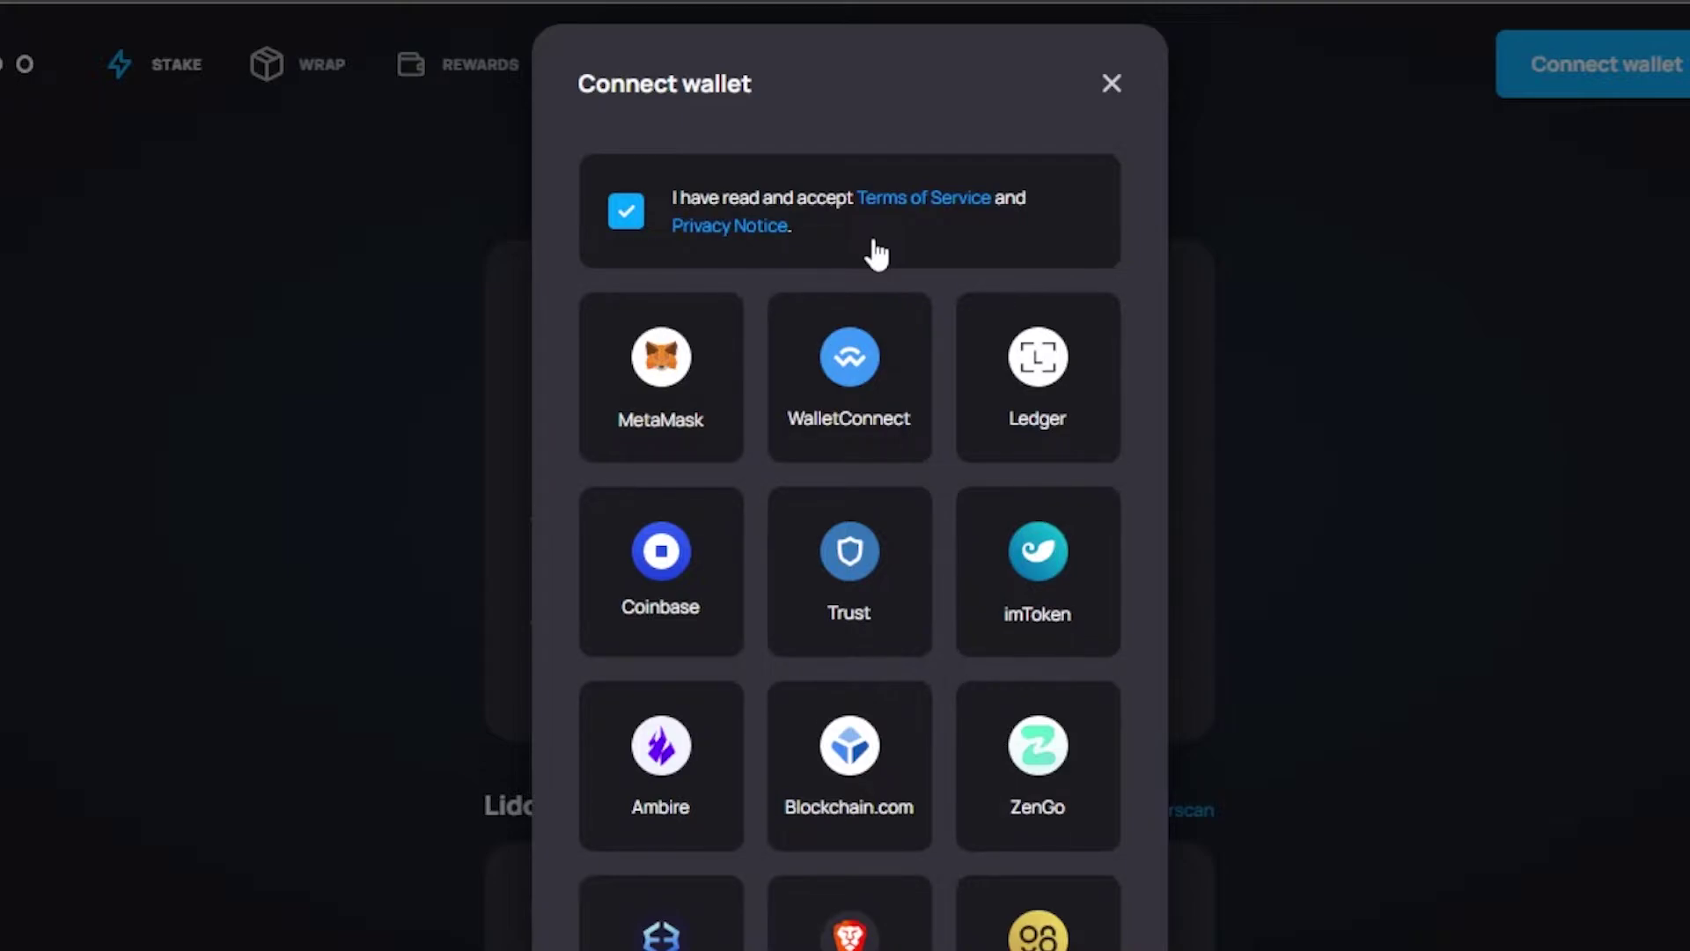
left_click(640, 412)
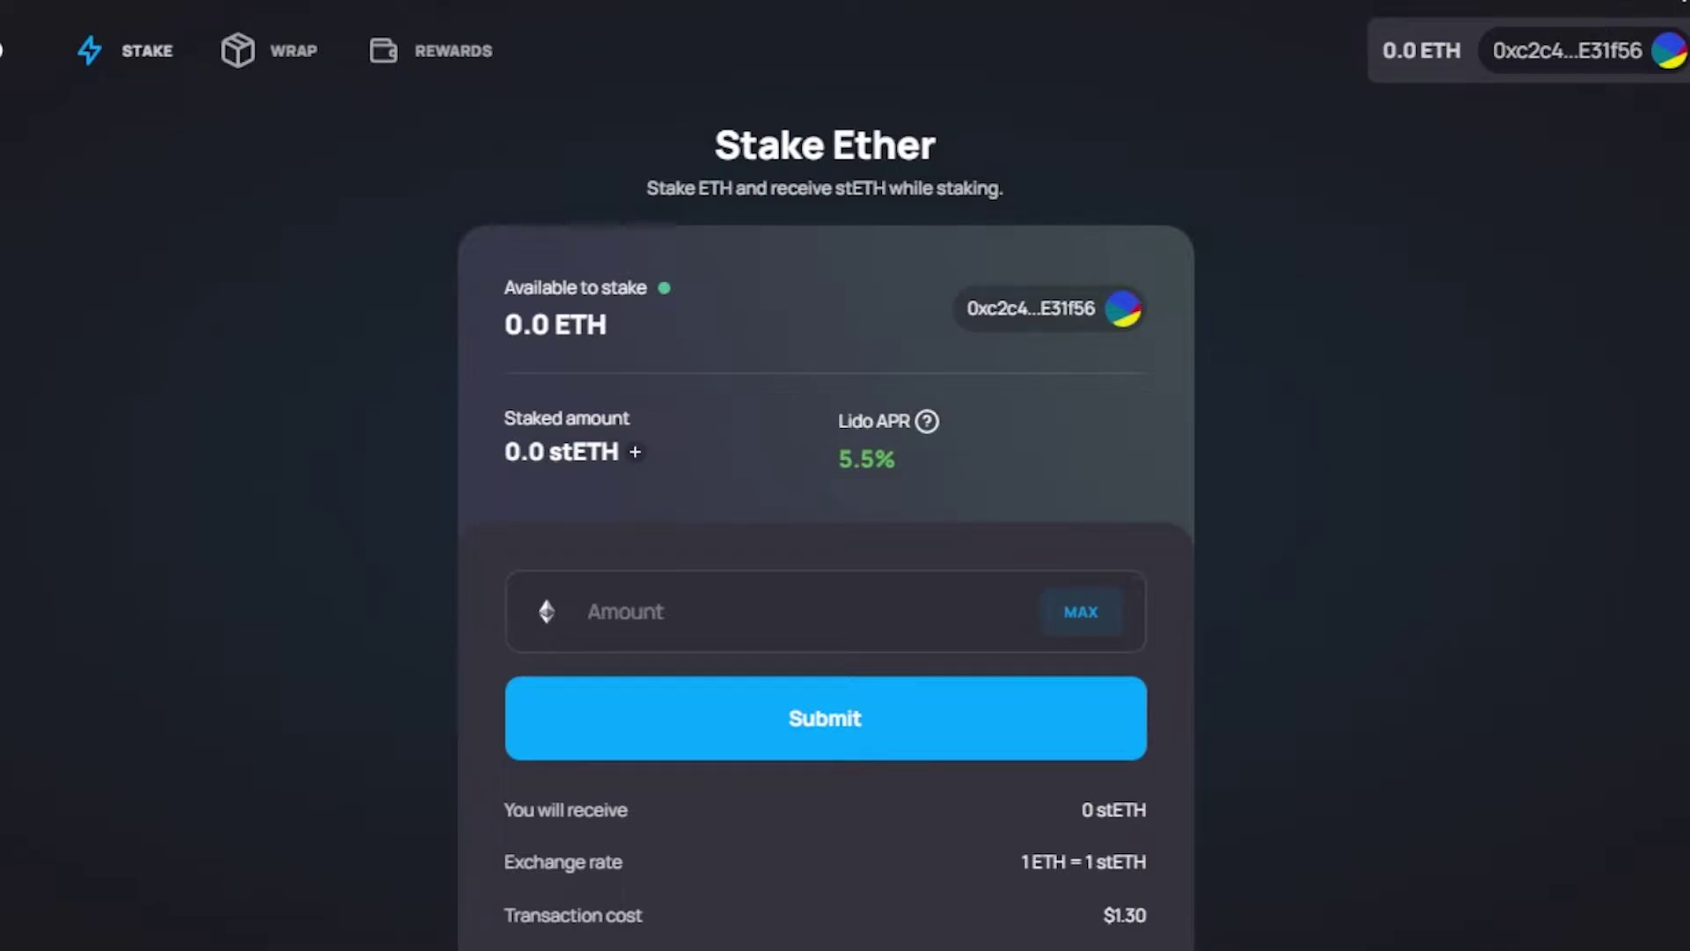
left_click(1683, 3)
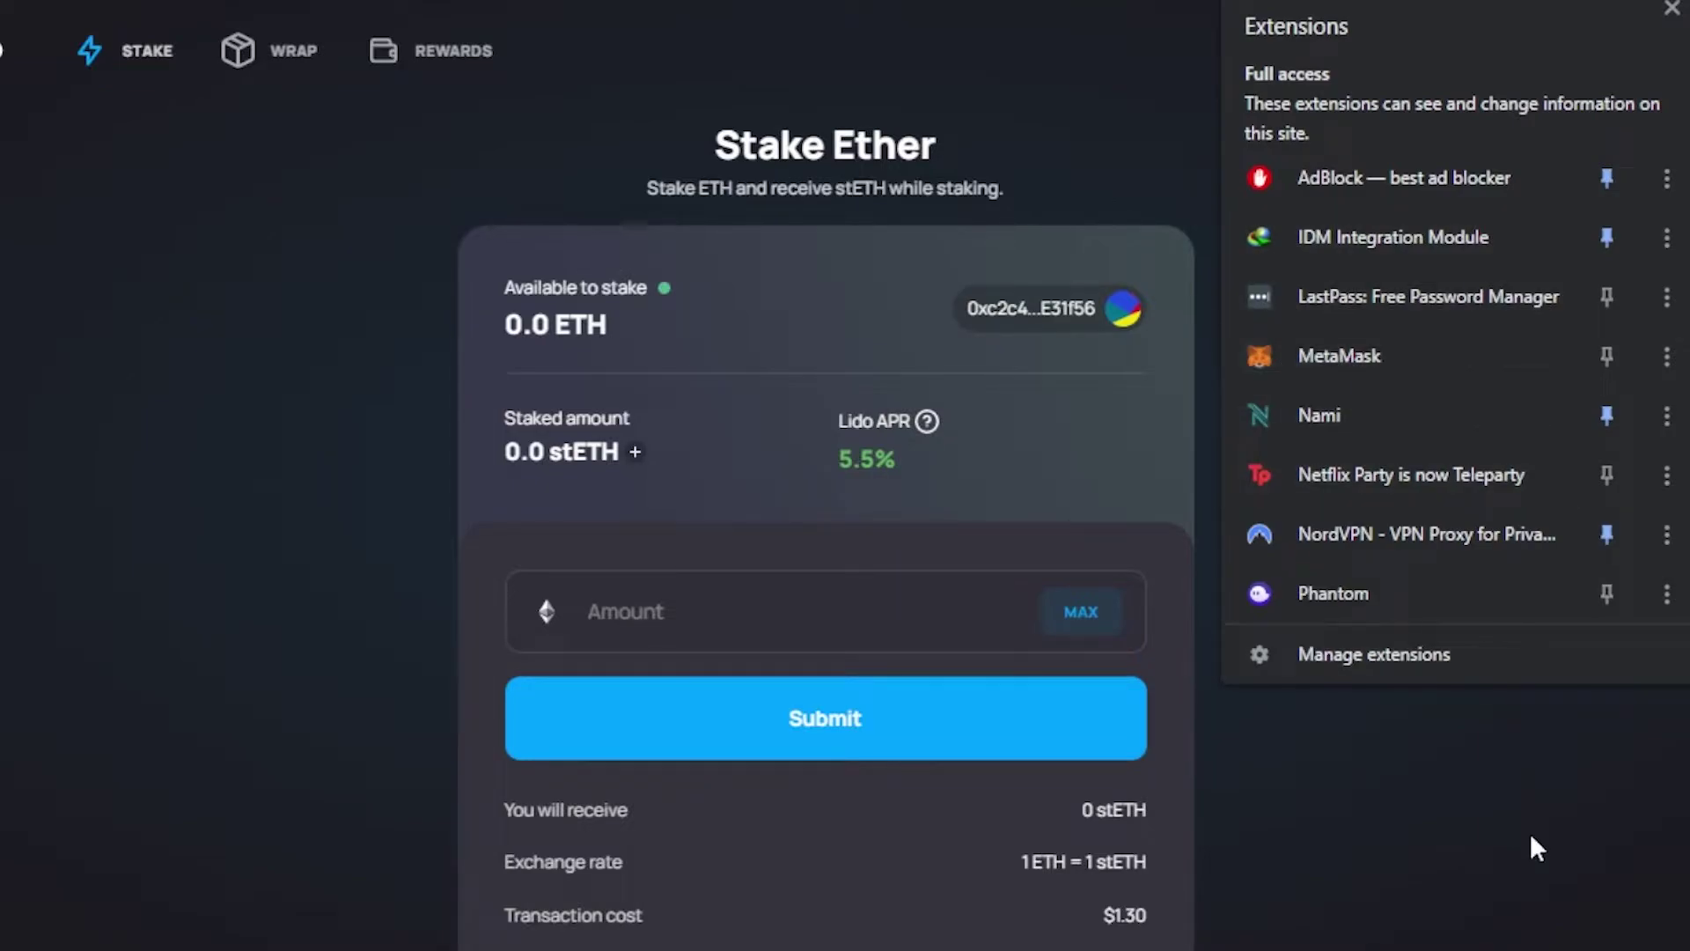
left_click(1533, 840)
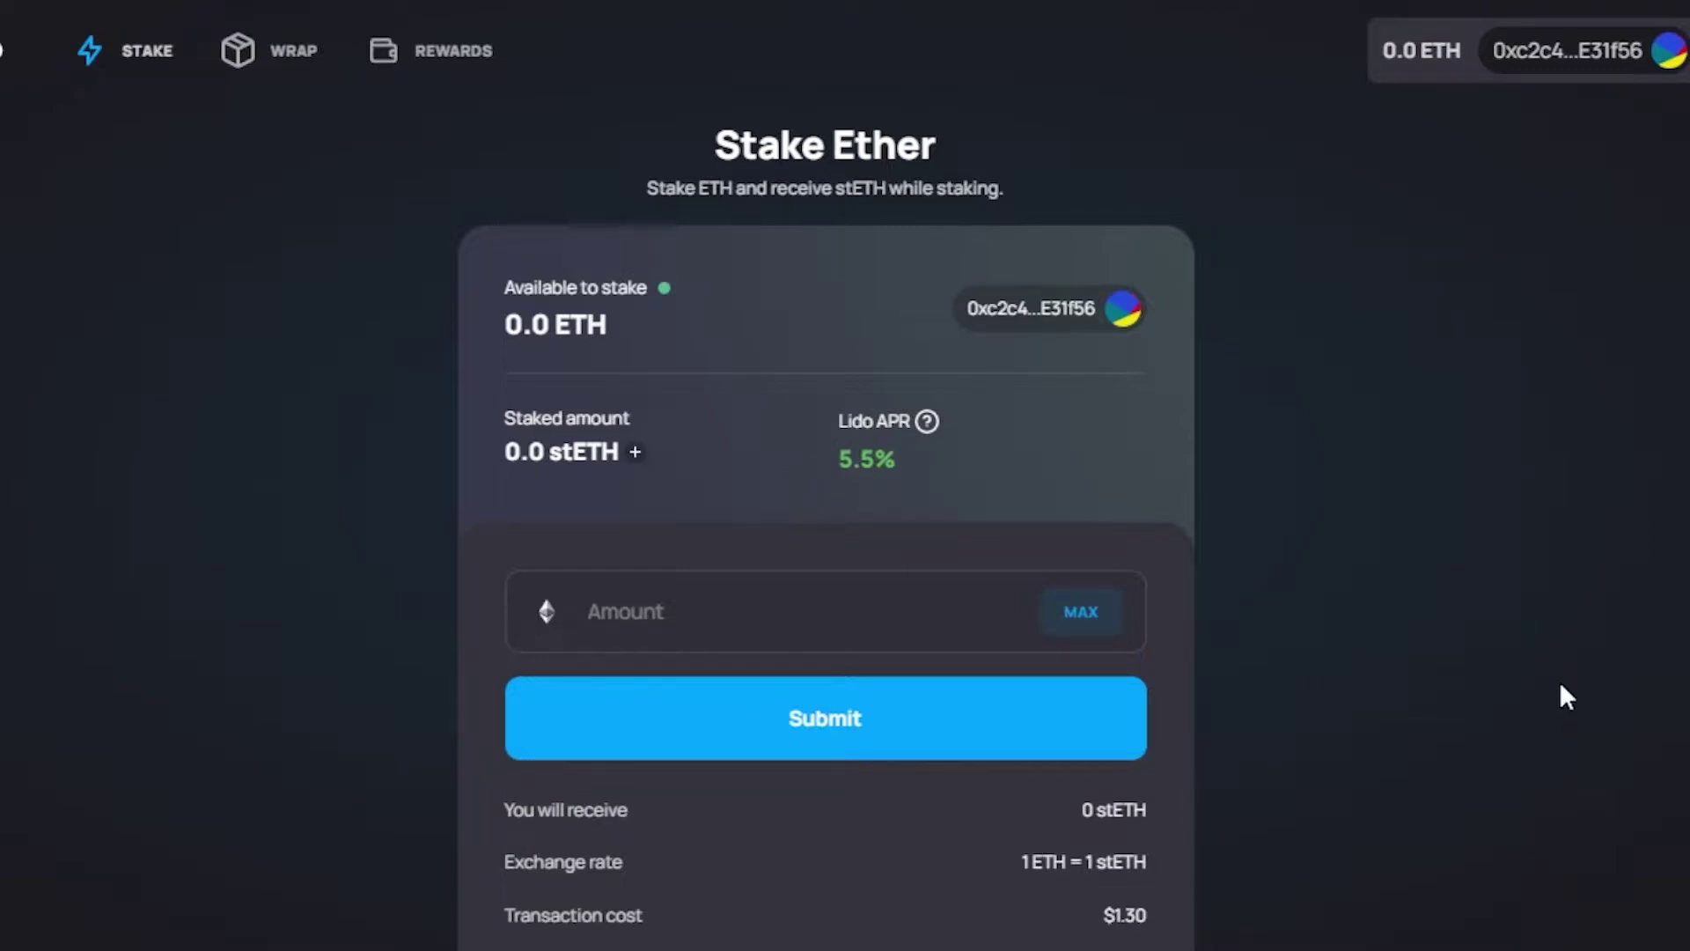
scroll(460, 139, "down", 1)
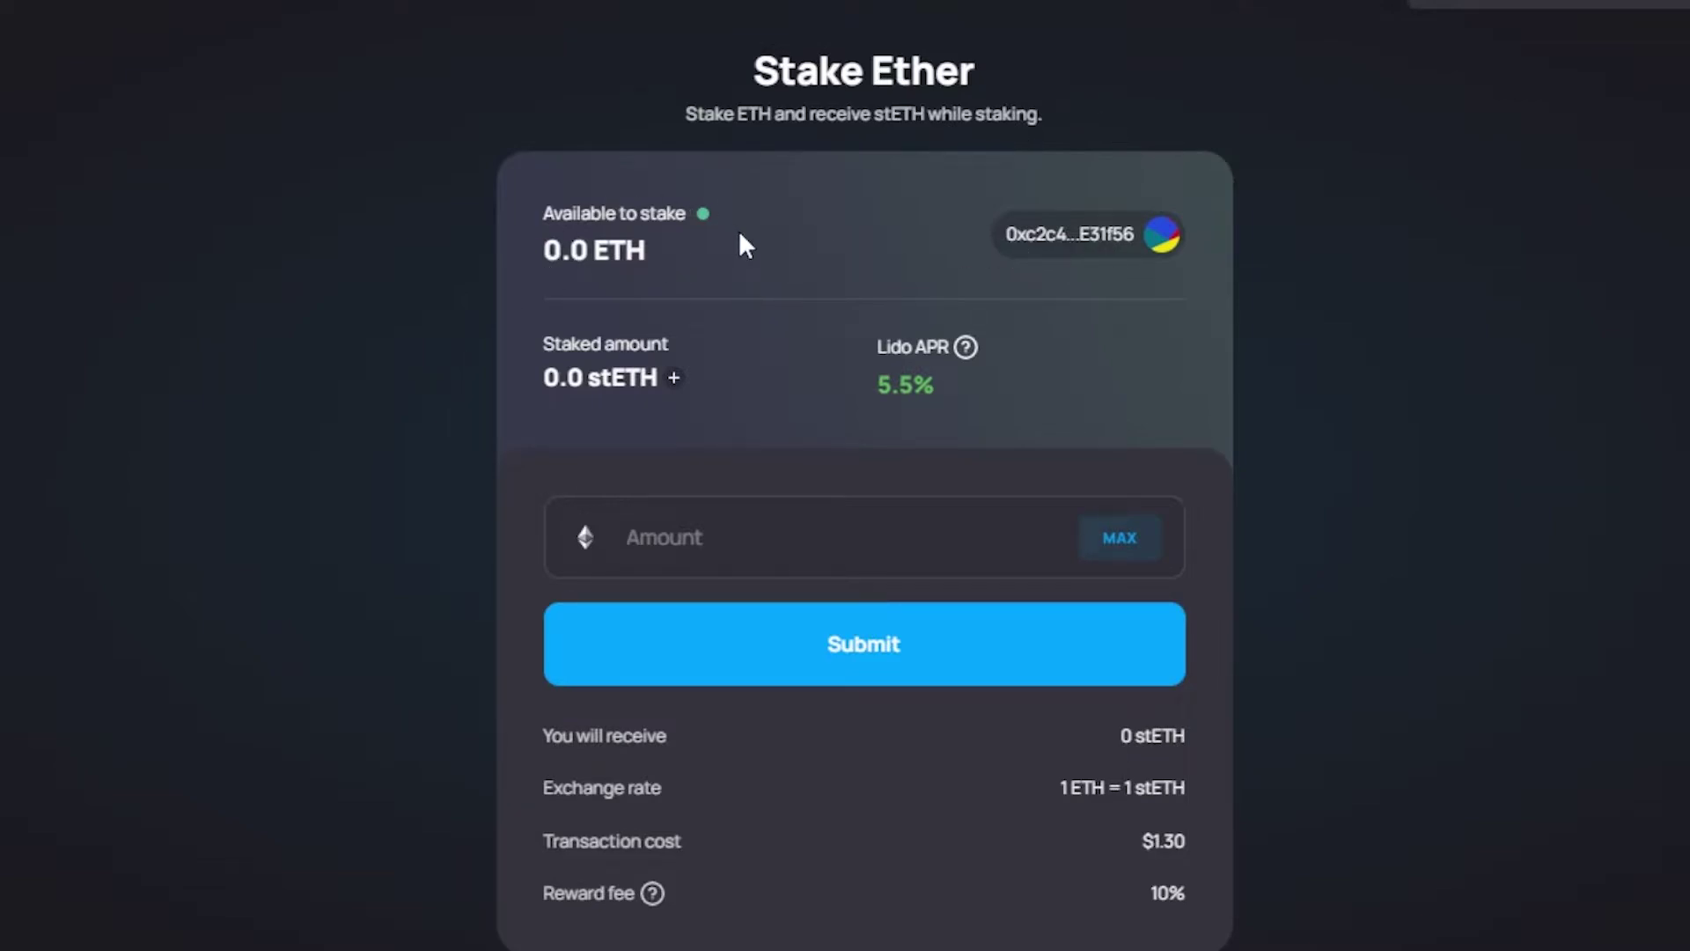
Step: Add the stETH token to MetaMask and enter a stake amount of 1 ETH
left_click(674, 380)
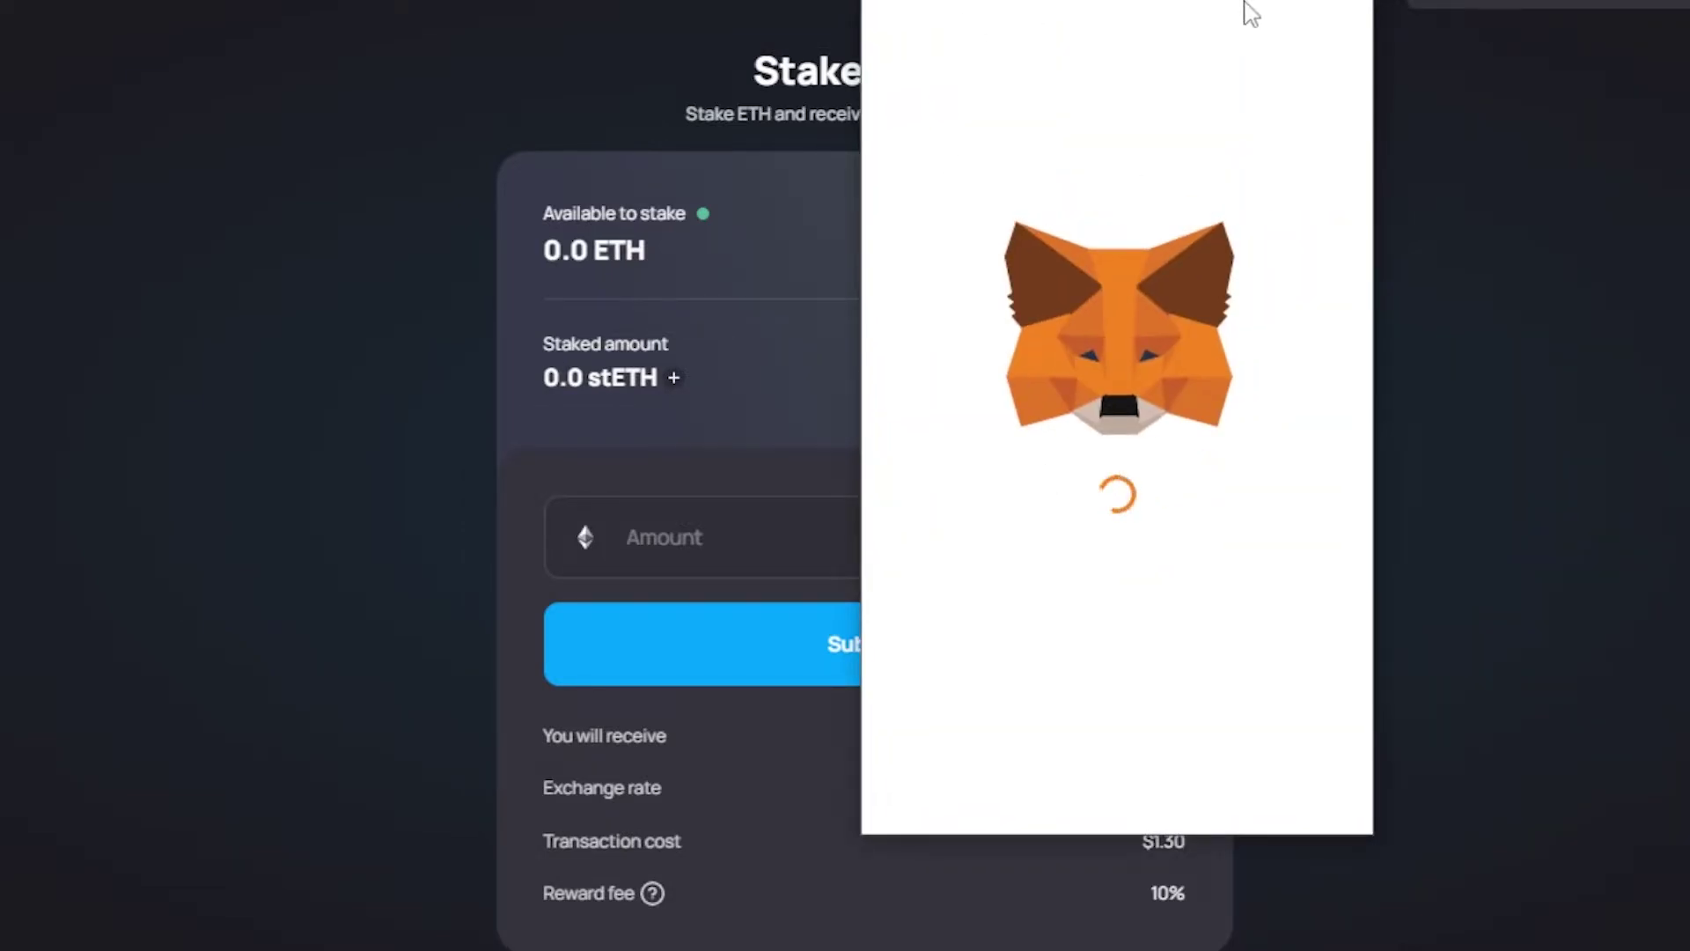
left_click(707, 551)
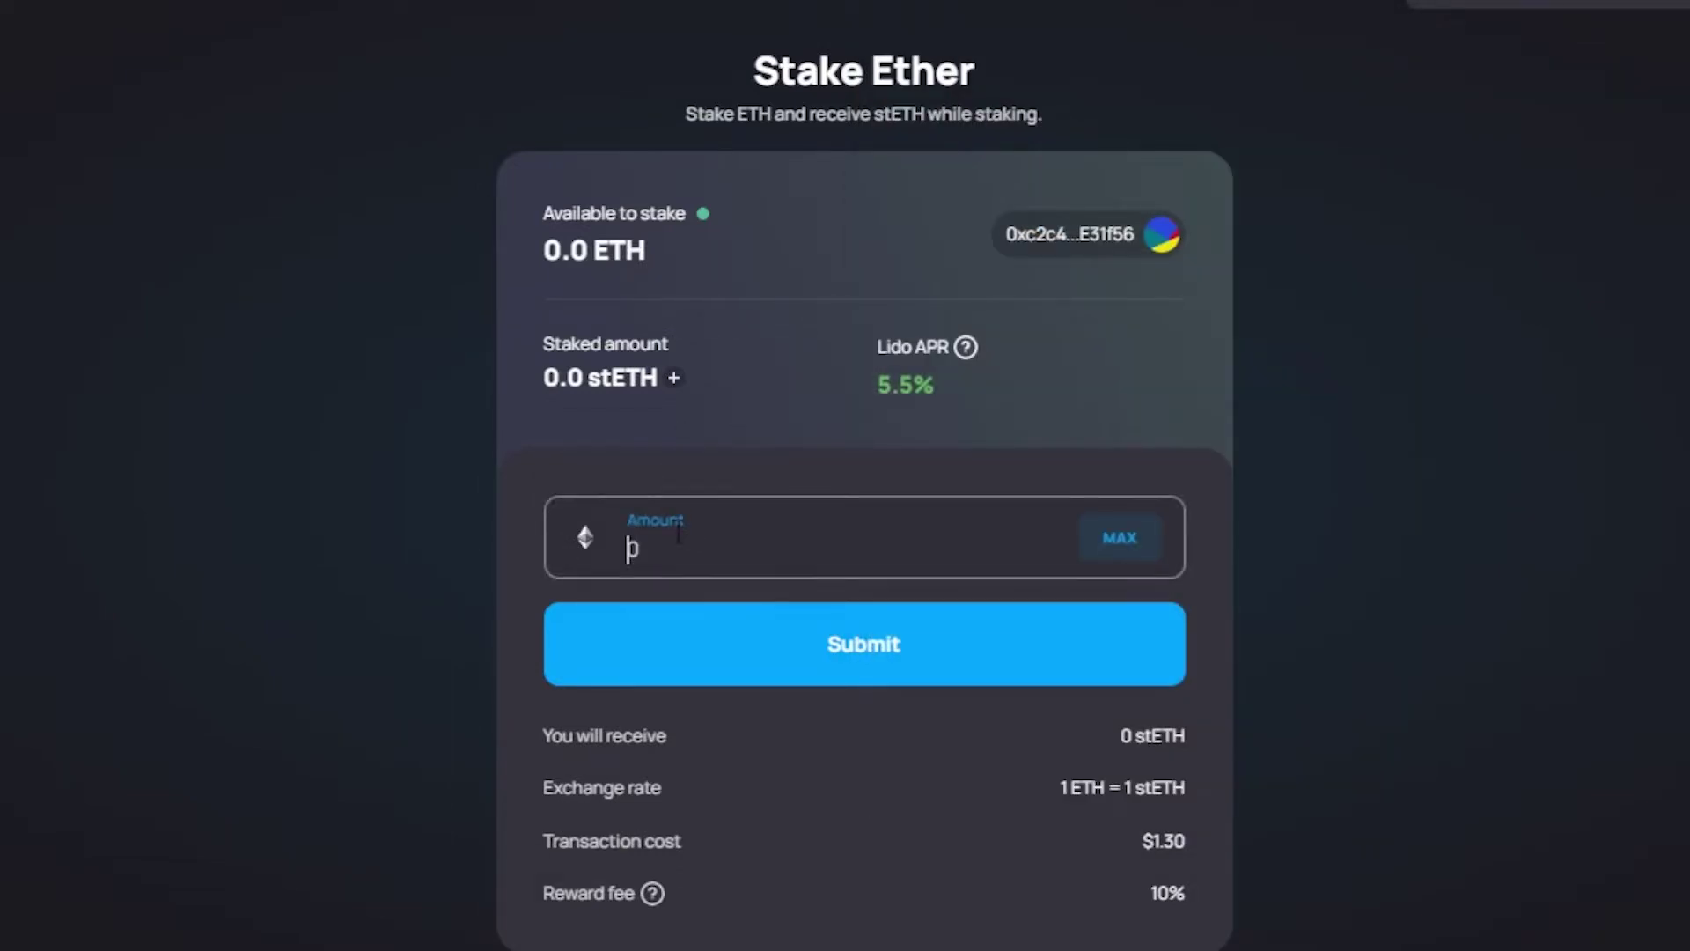
type("0")
type("111")
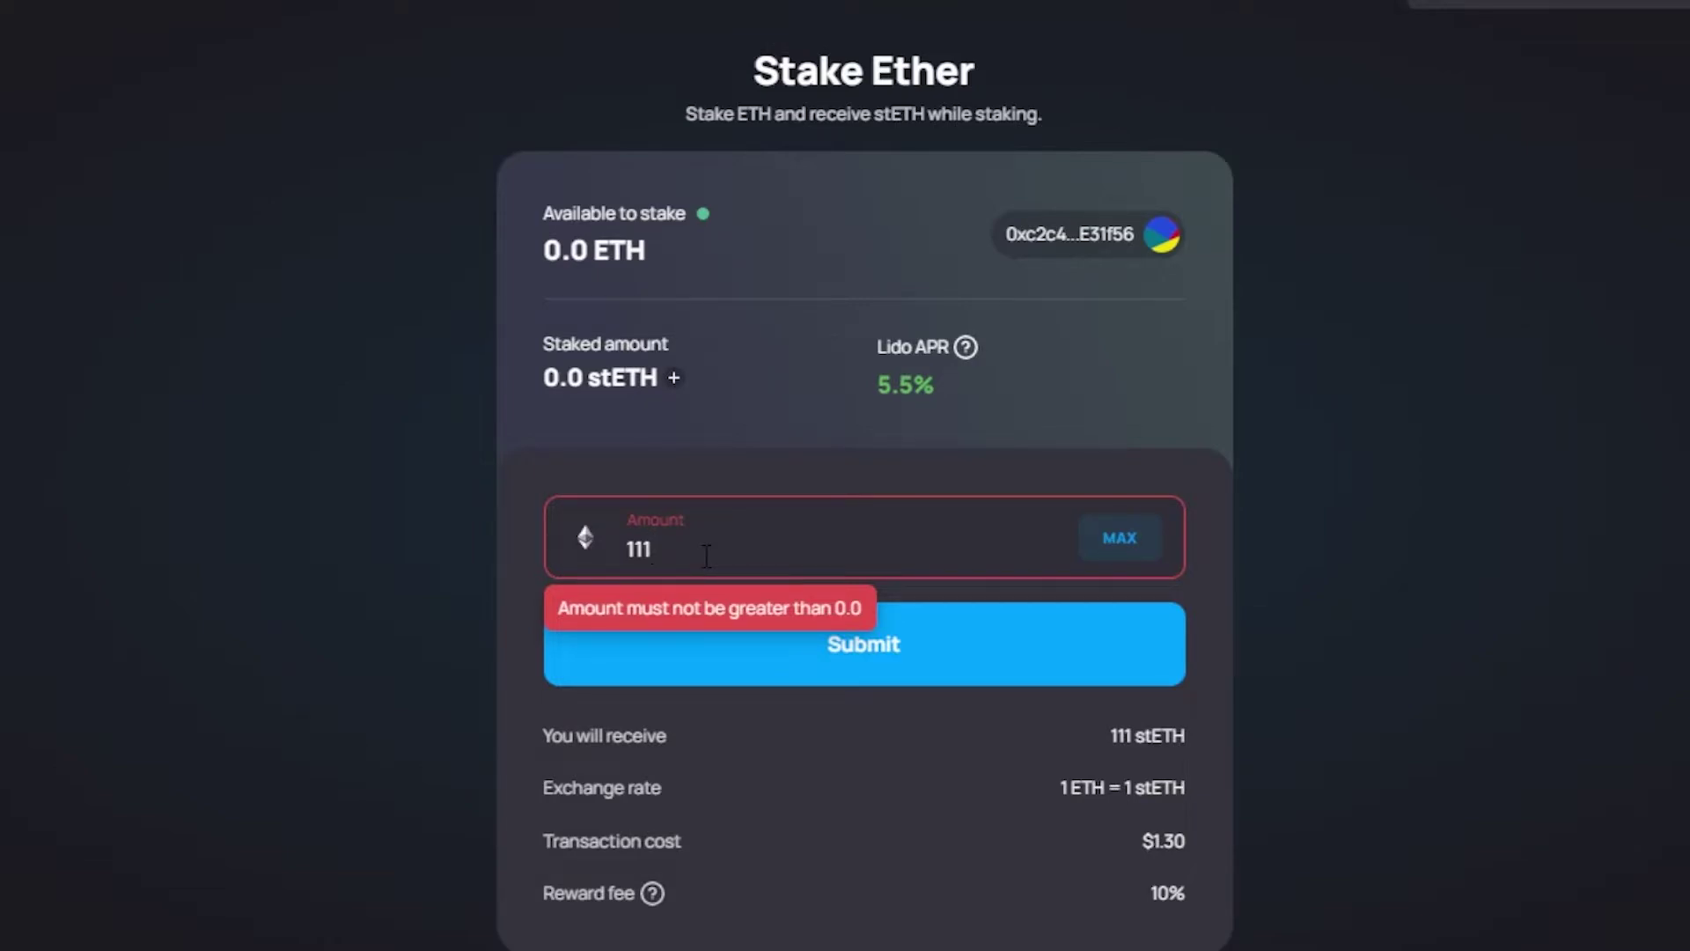
key("BackSpace")
key("BackSpace")
key("BackSpace")
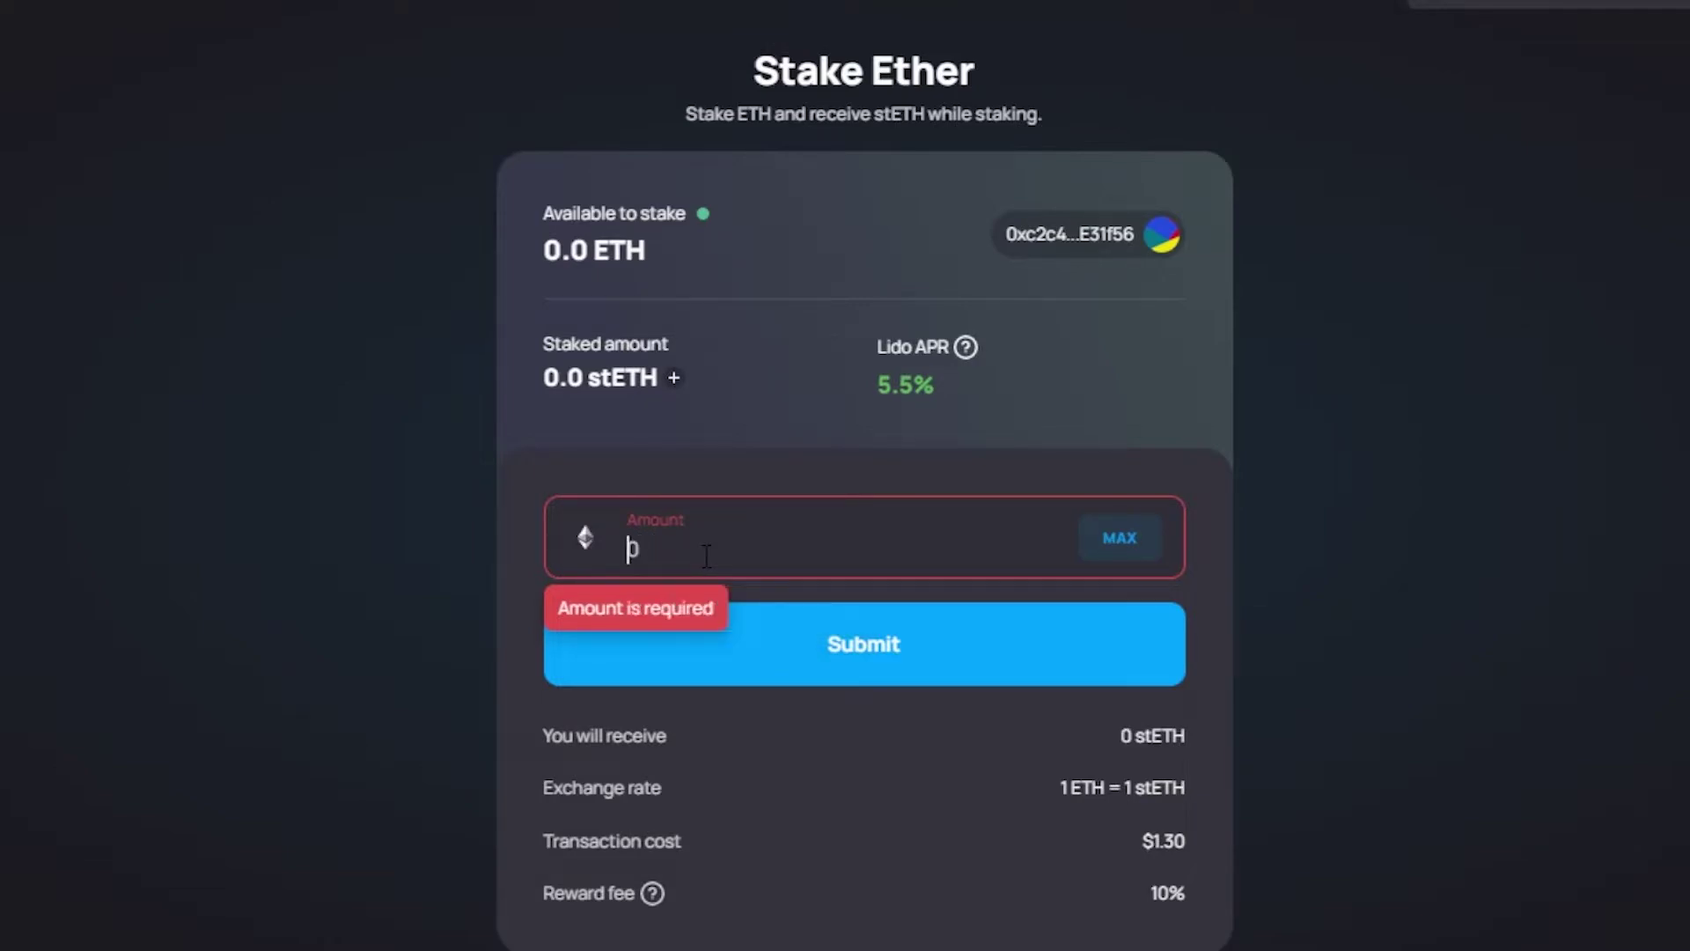
type("1")
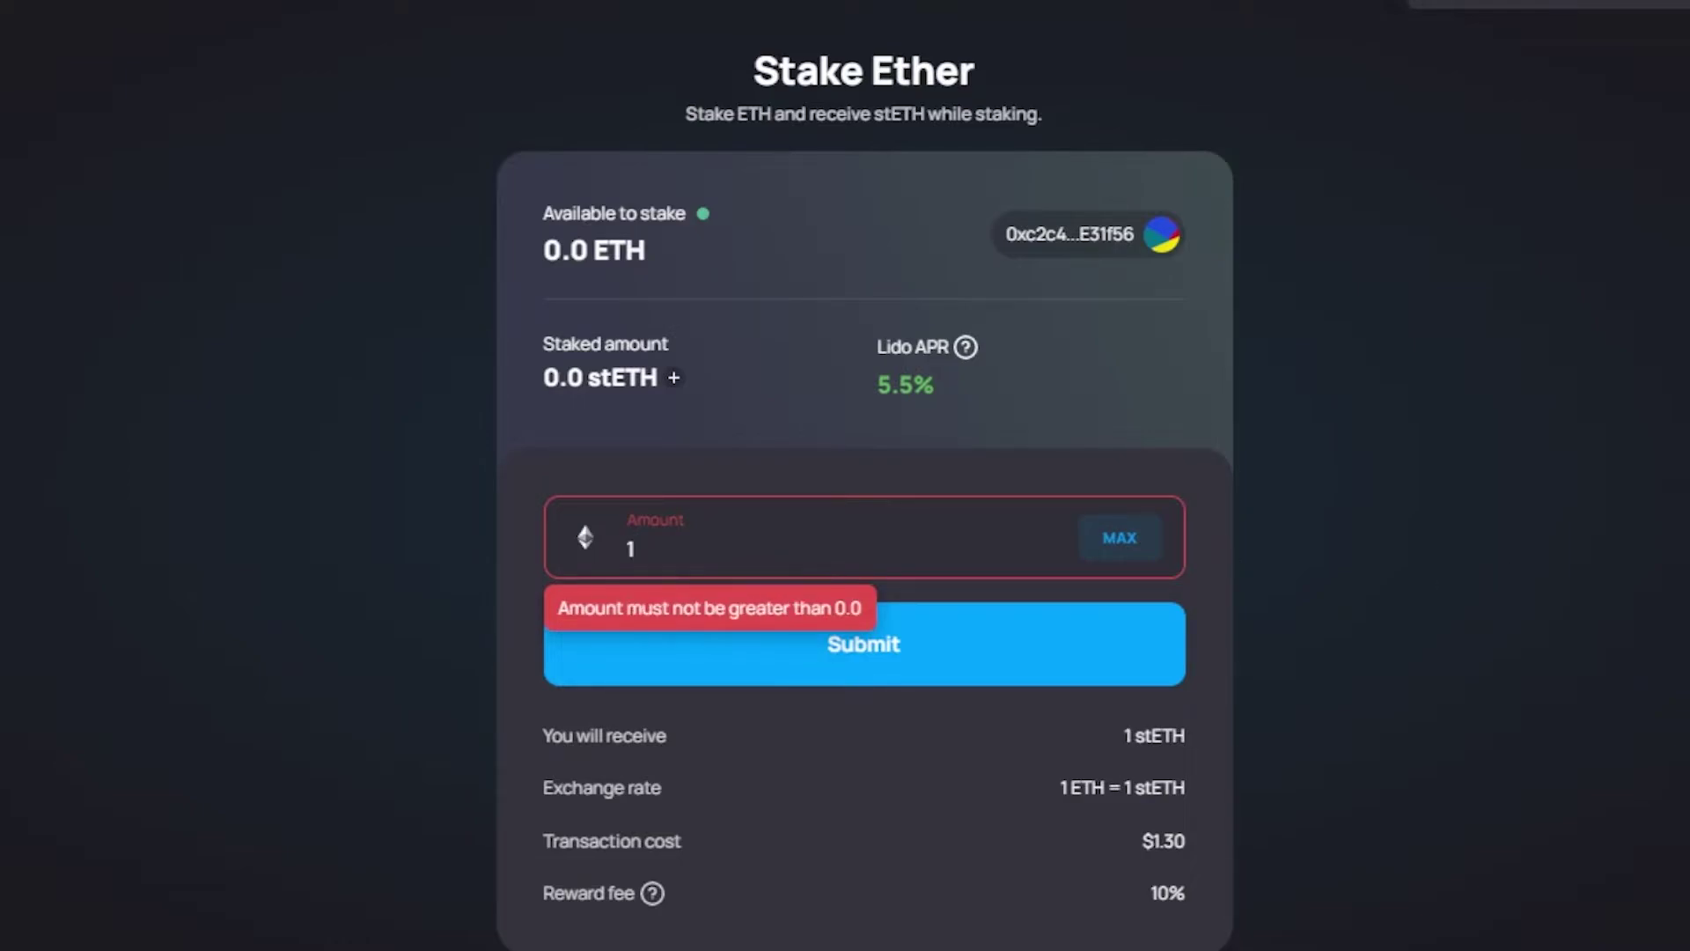
Step: Re-enter the stake amount as 1 ETH, estimating 1 stETH to receive
scroll(865, 476, "down", 5)
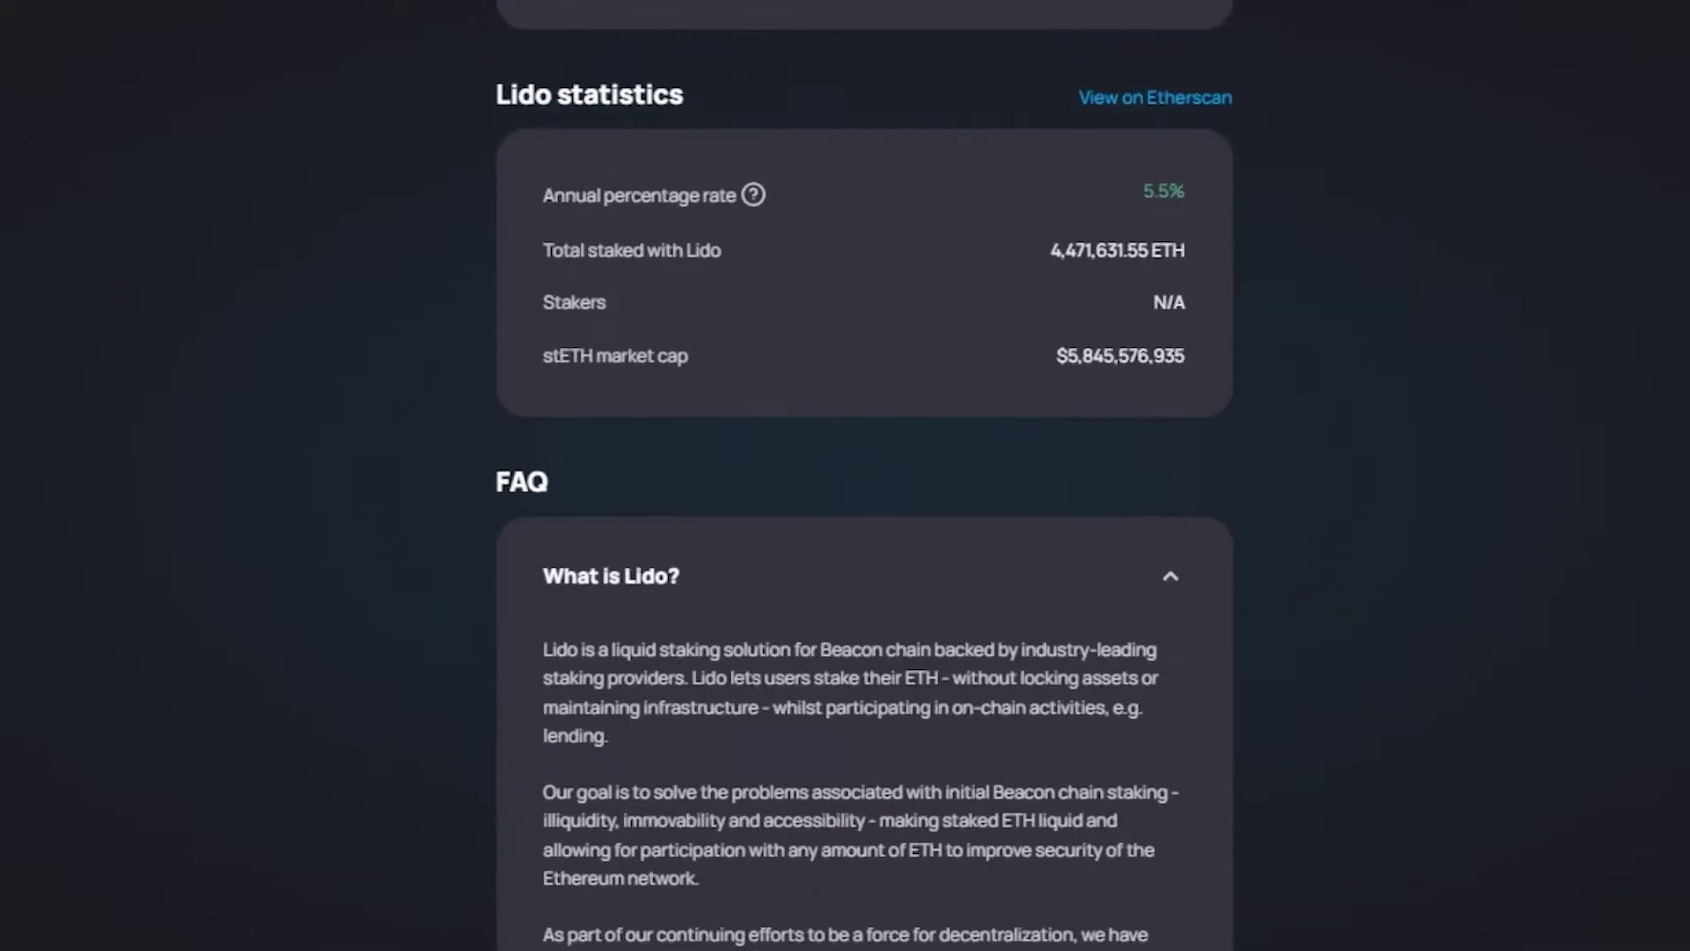
scroll(845, 475, "up", 6)
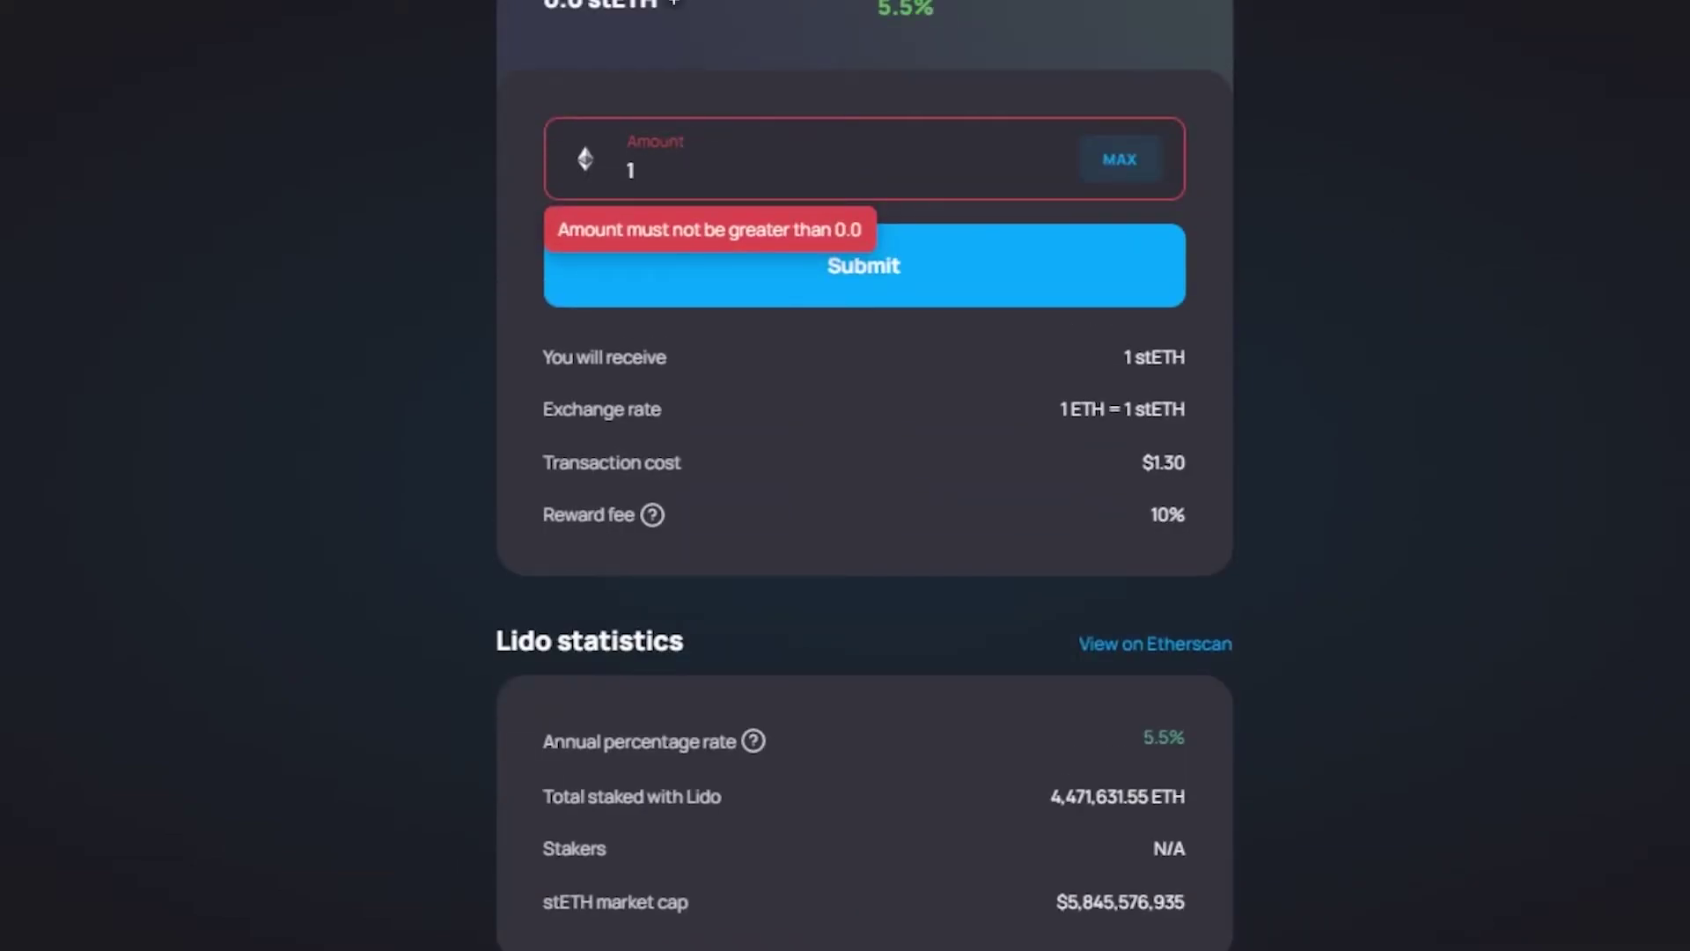
scroll(662, 399, "up", 3)
scroll(663, 399, "down", 1)
scroll(663, 399, "up", 1)
left_click(662, 399)
key("BackSpace")
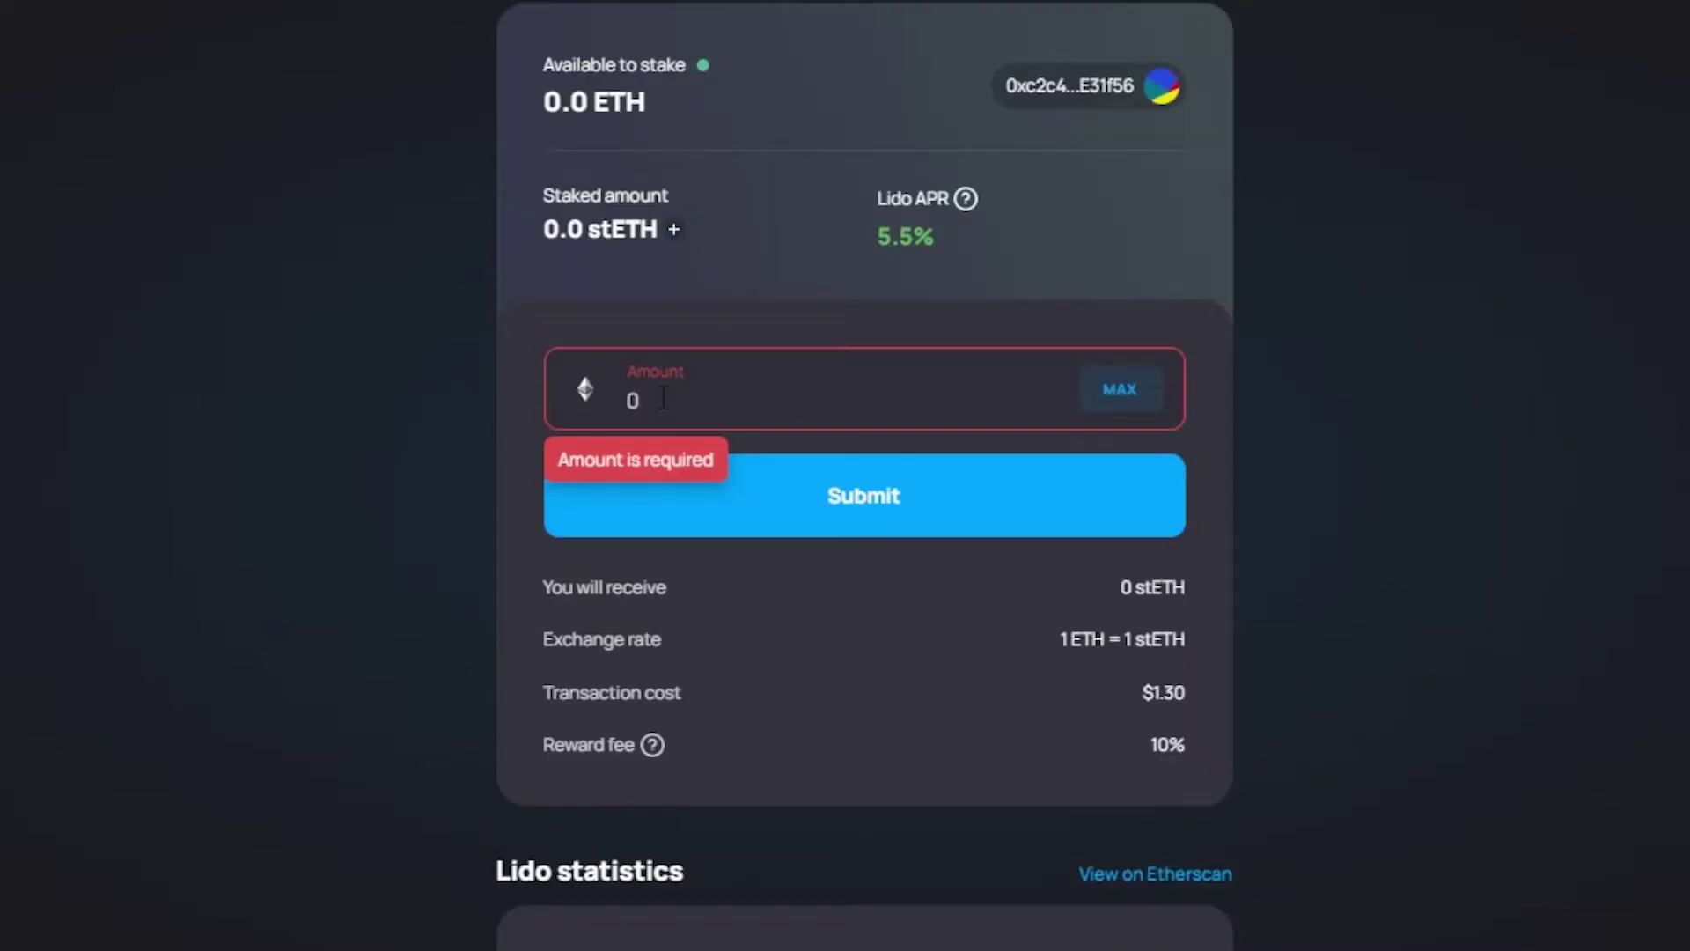
type("1")
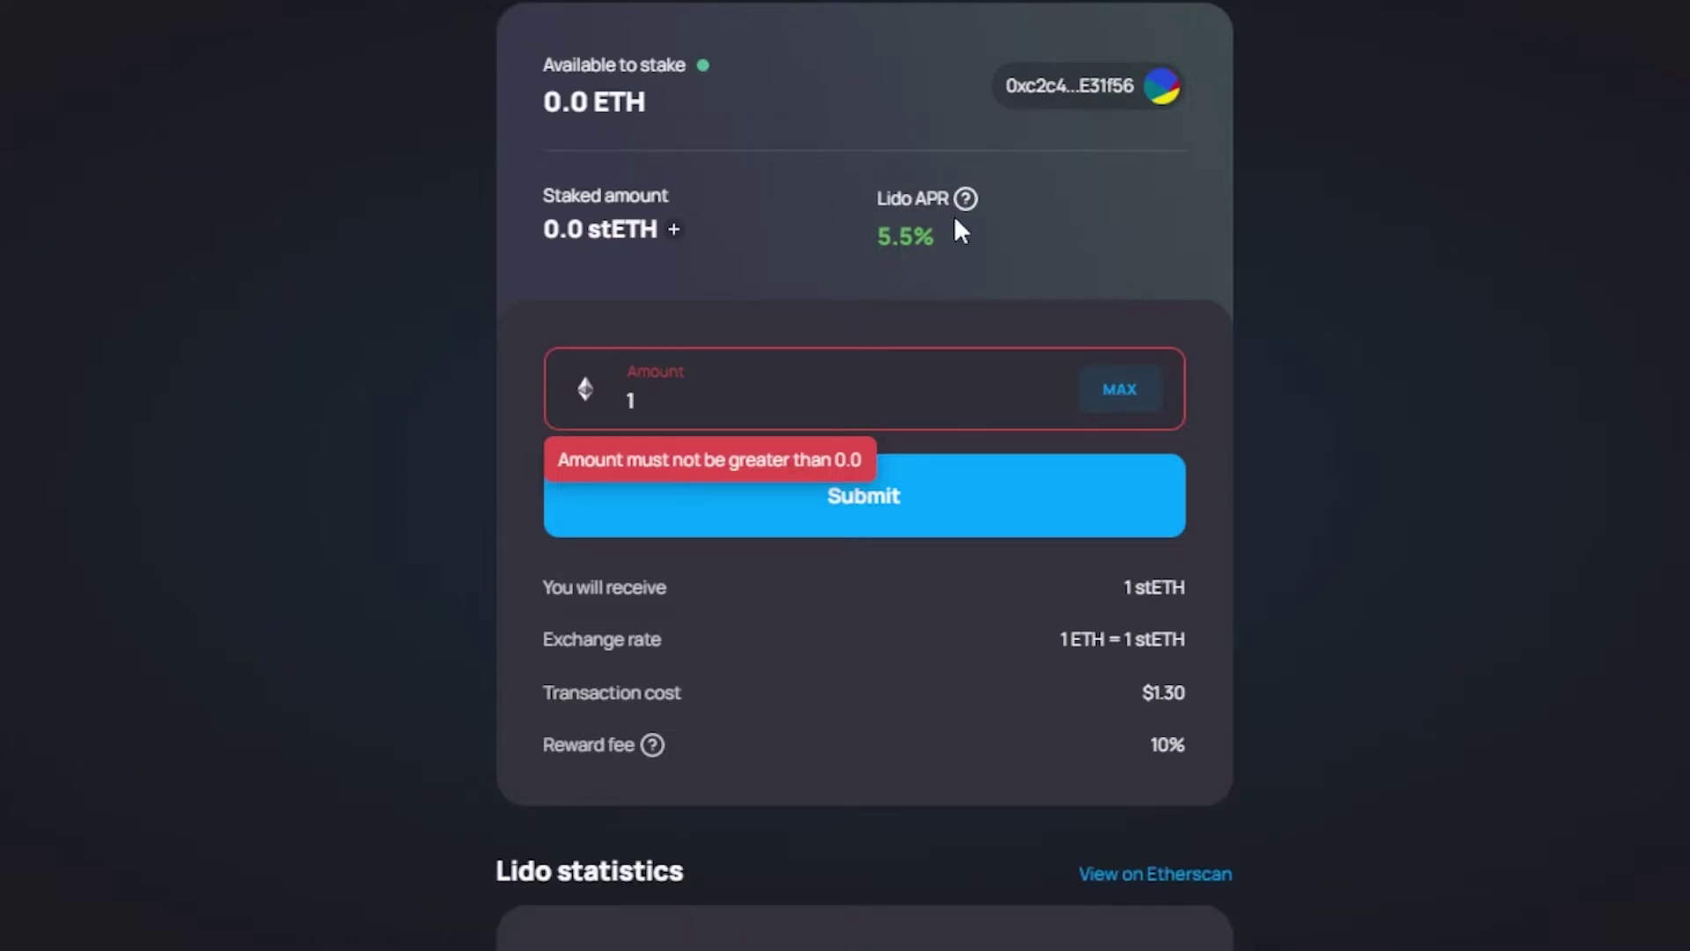
mouse_move(966, 199)
left_click_drag(1127, 588, 1195, 590)
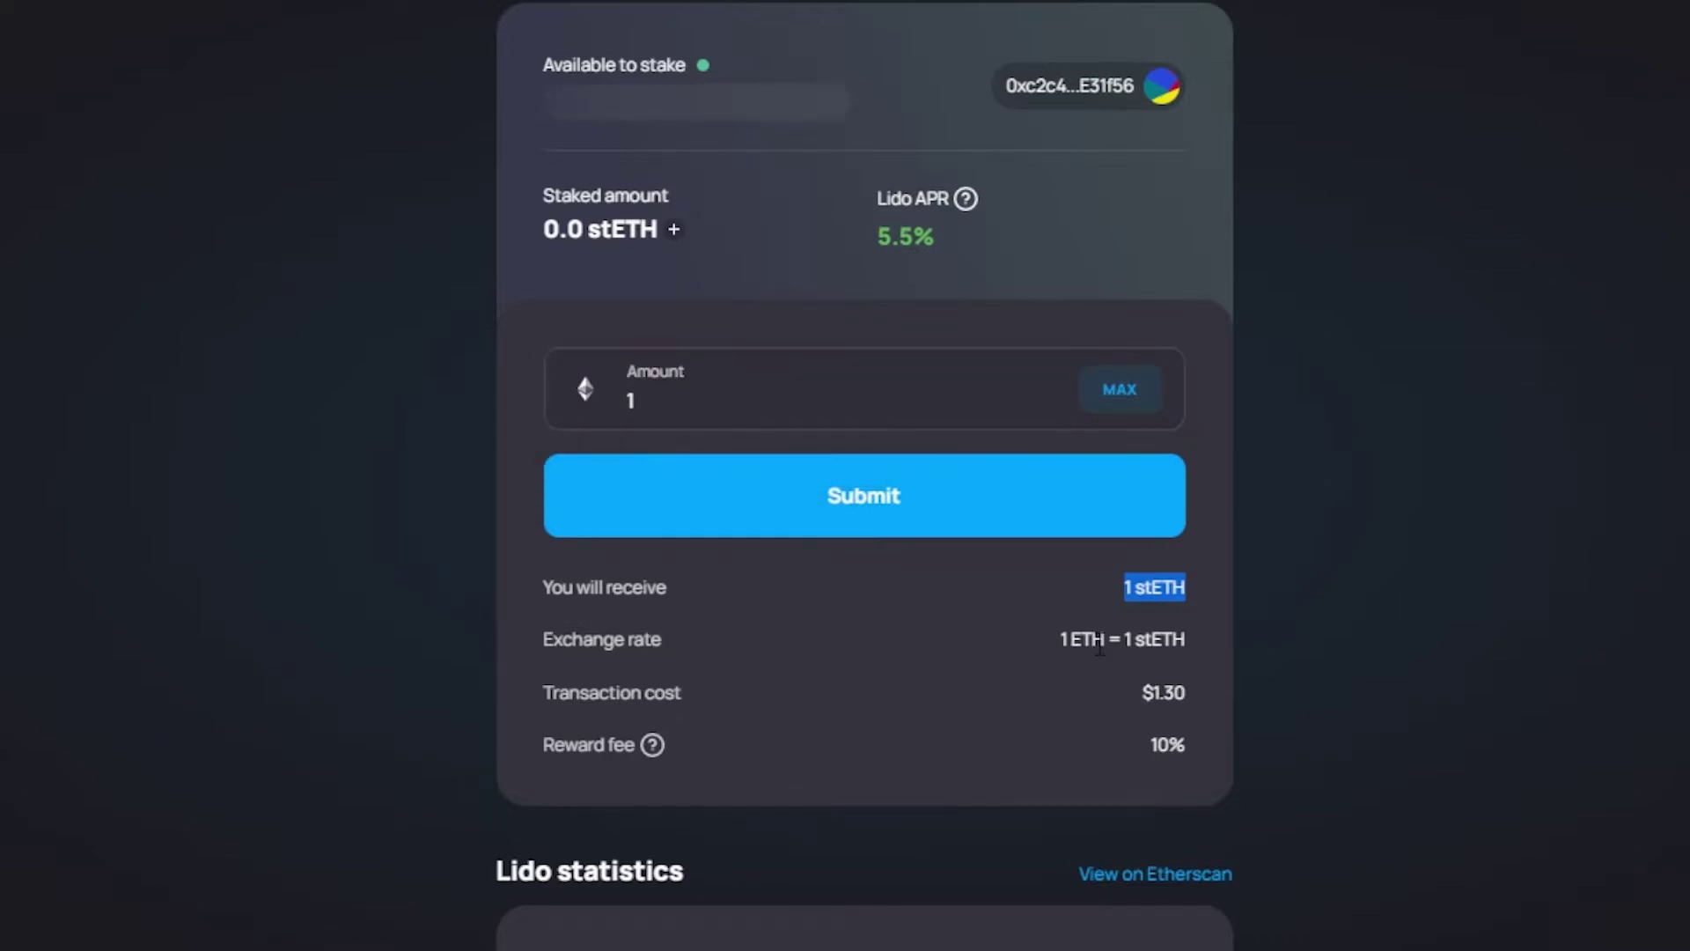
left_click(1356, 676)
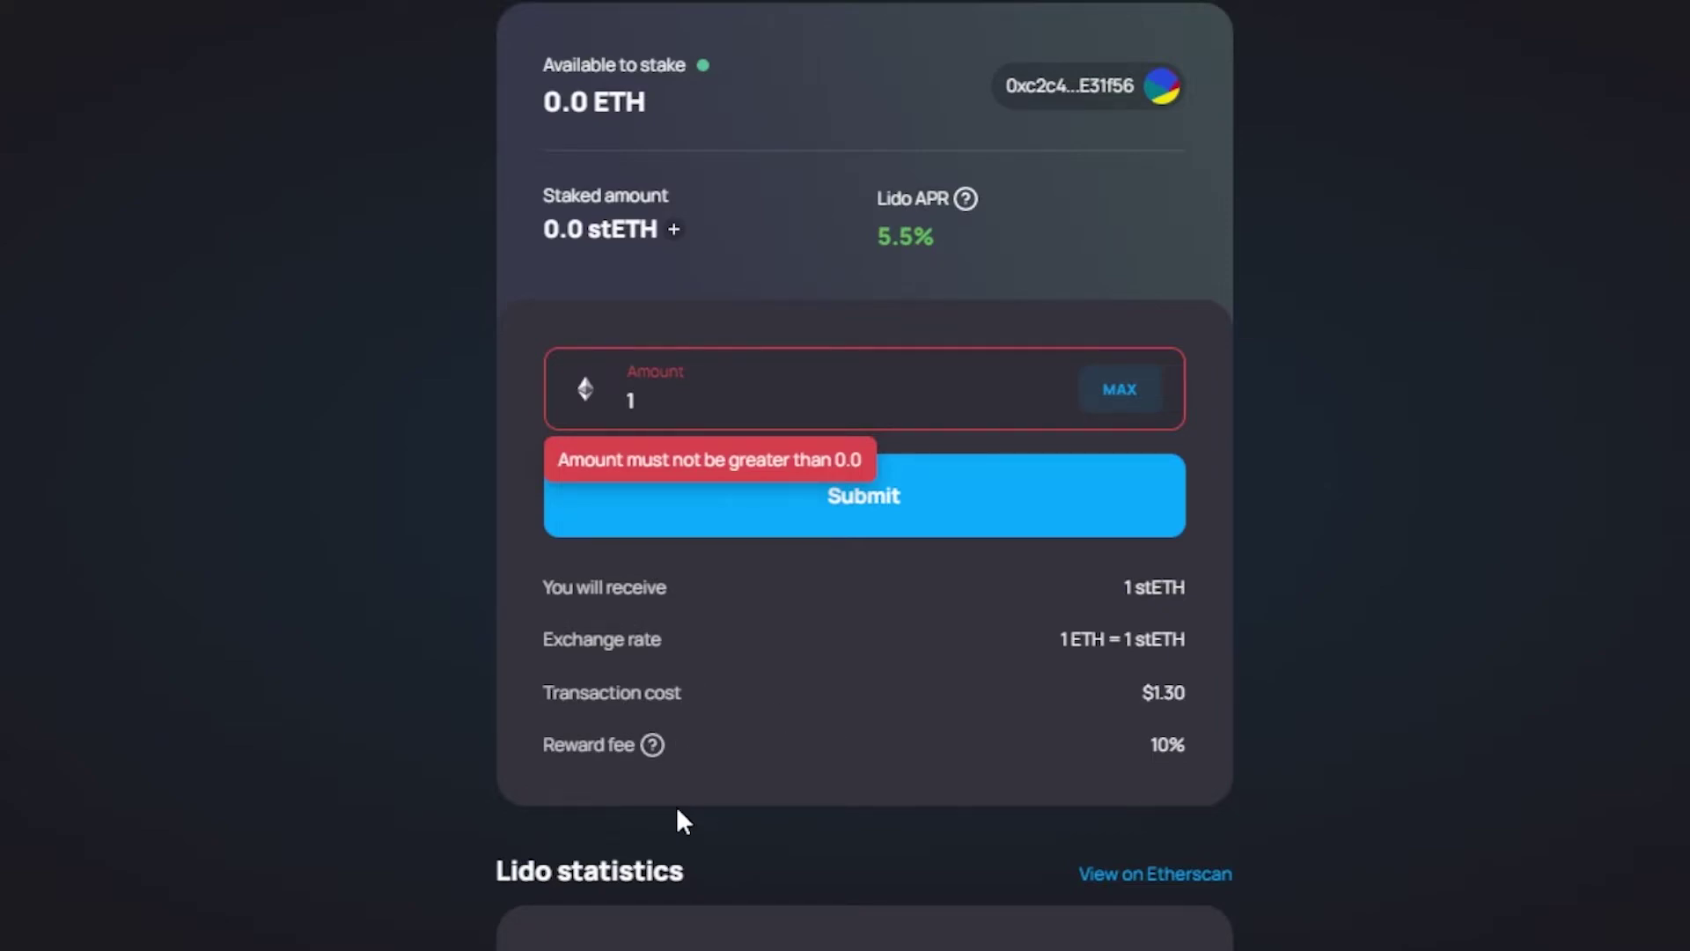
Step: Scroll down to the Lido statistics section with its View on Etherscan link
mouse_move(652, 746)
scroll(845, 475, "down", 5)
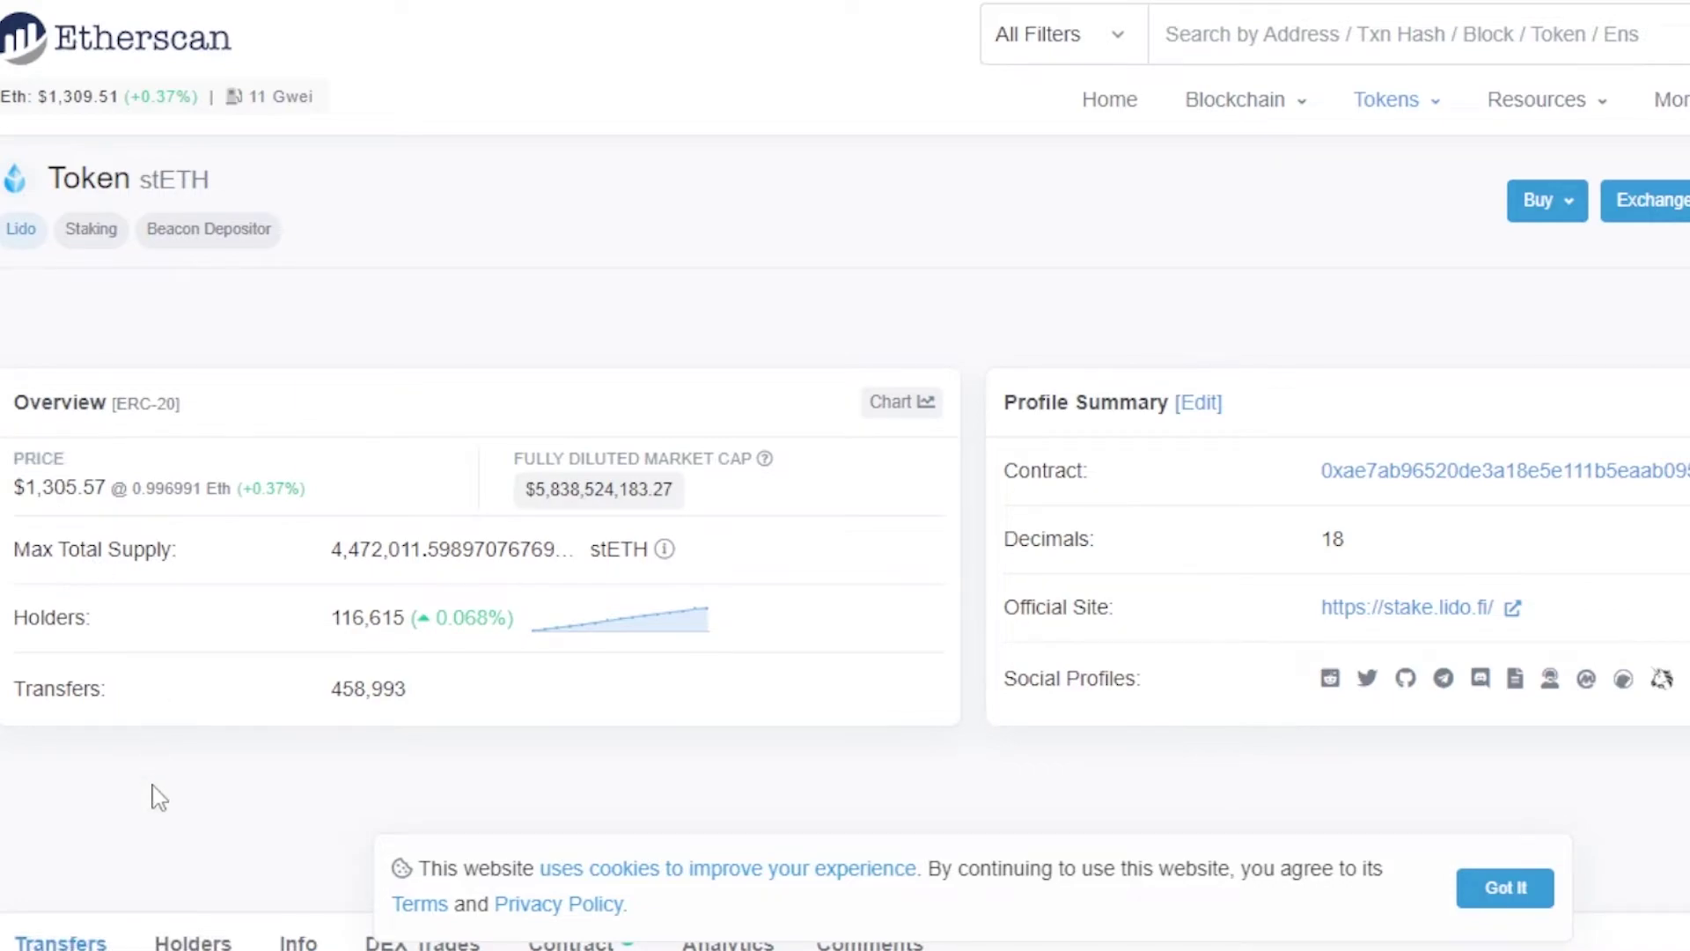
left_click_drag(13, 487, 134, 486)
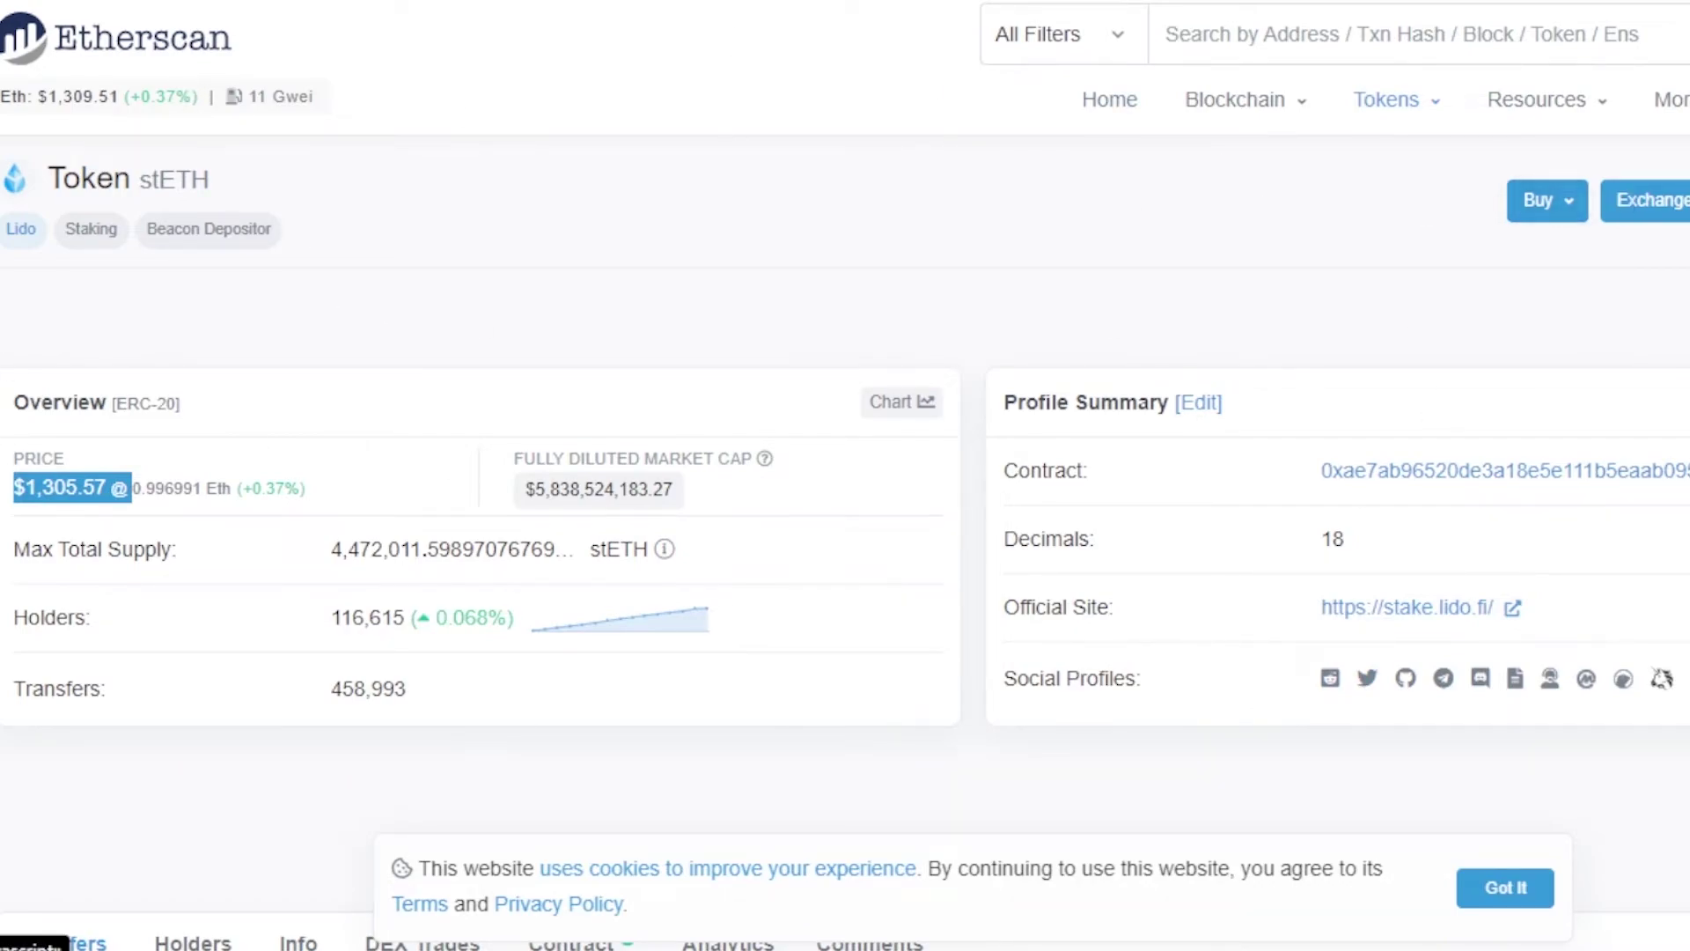
scroll(1664, 211, "down", 5)
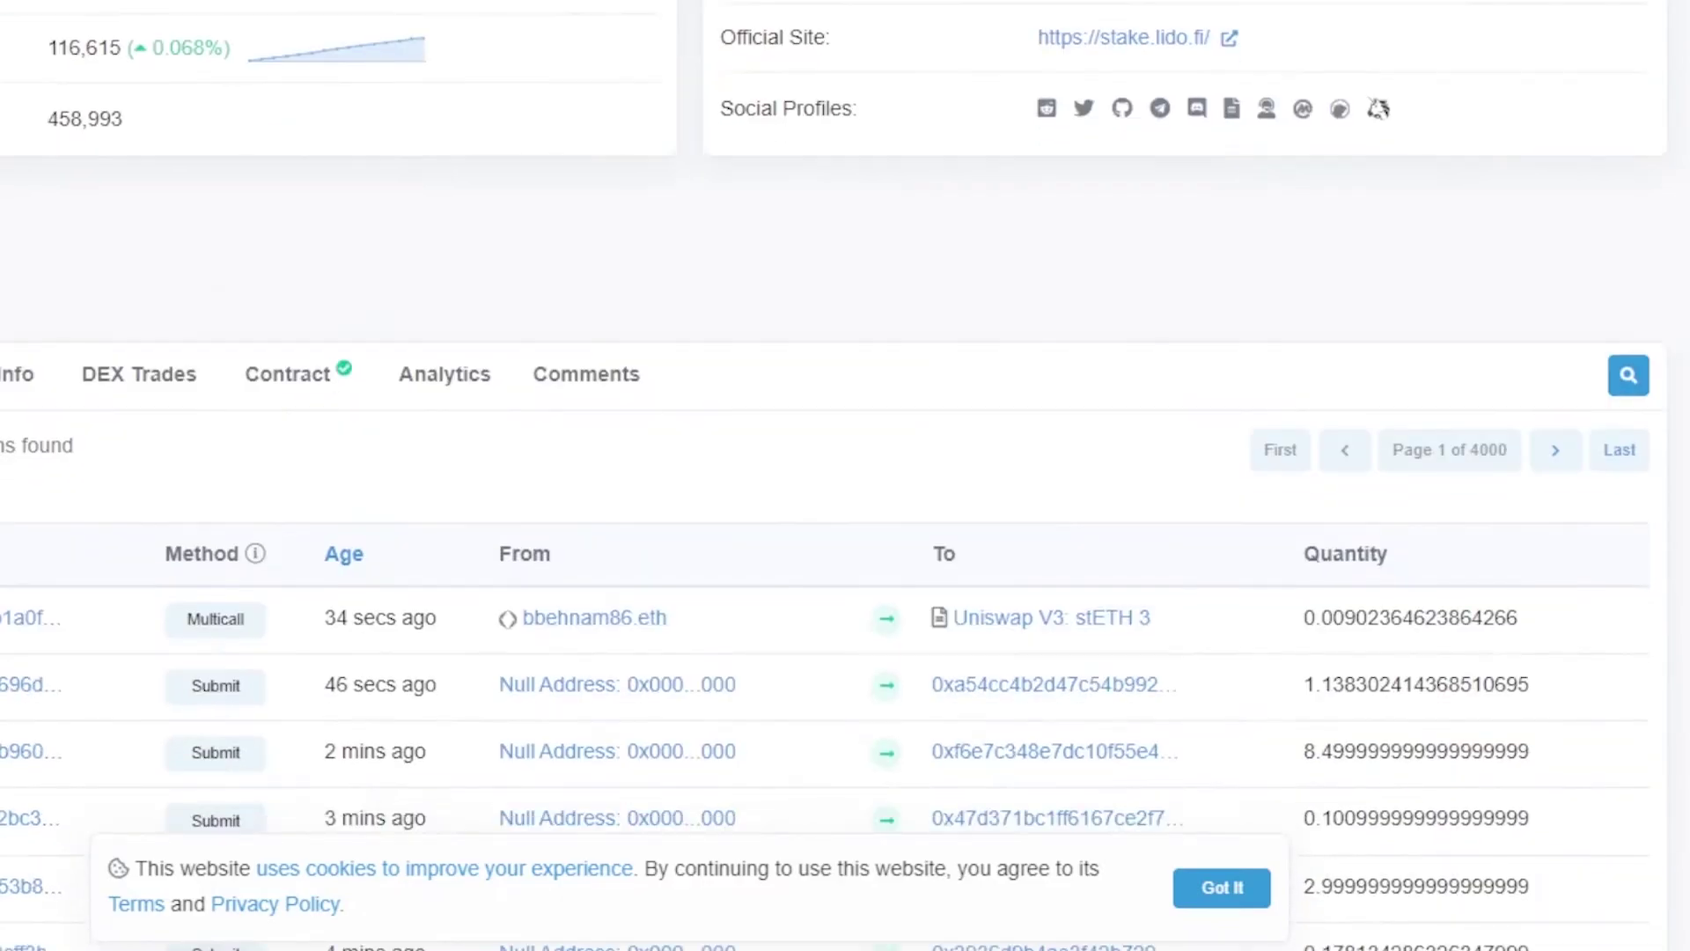
scroll(845, 475, "down", 10)
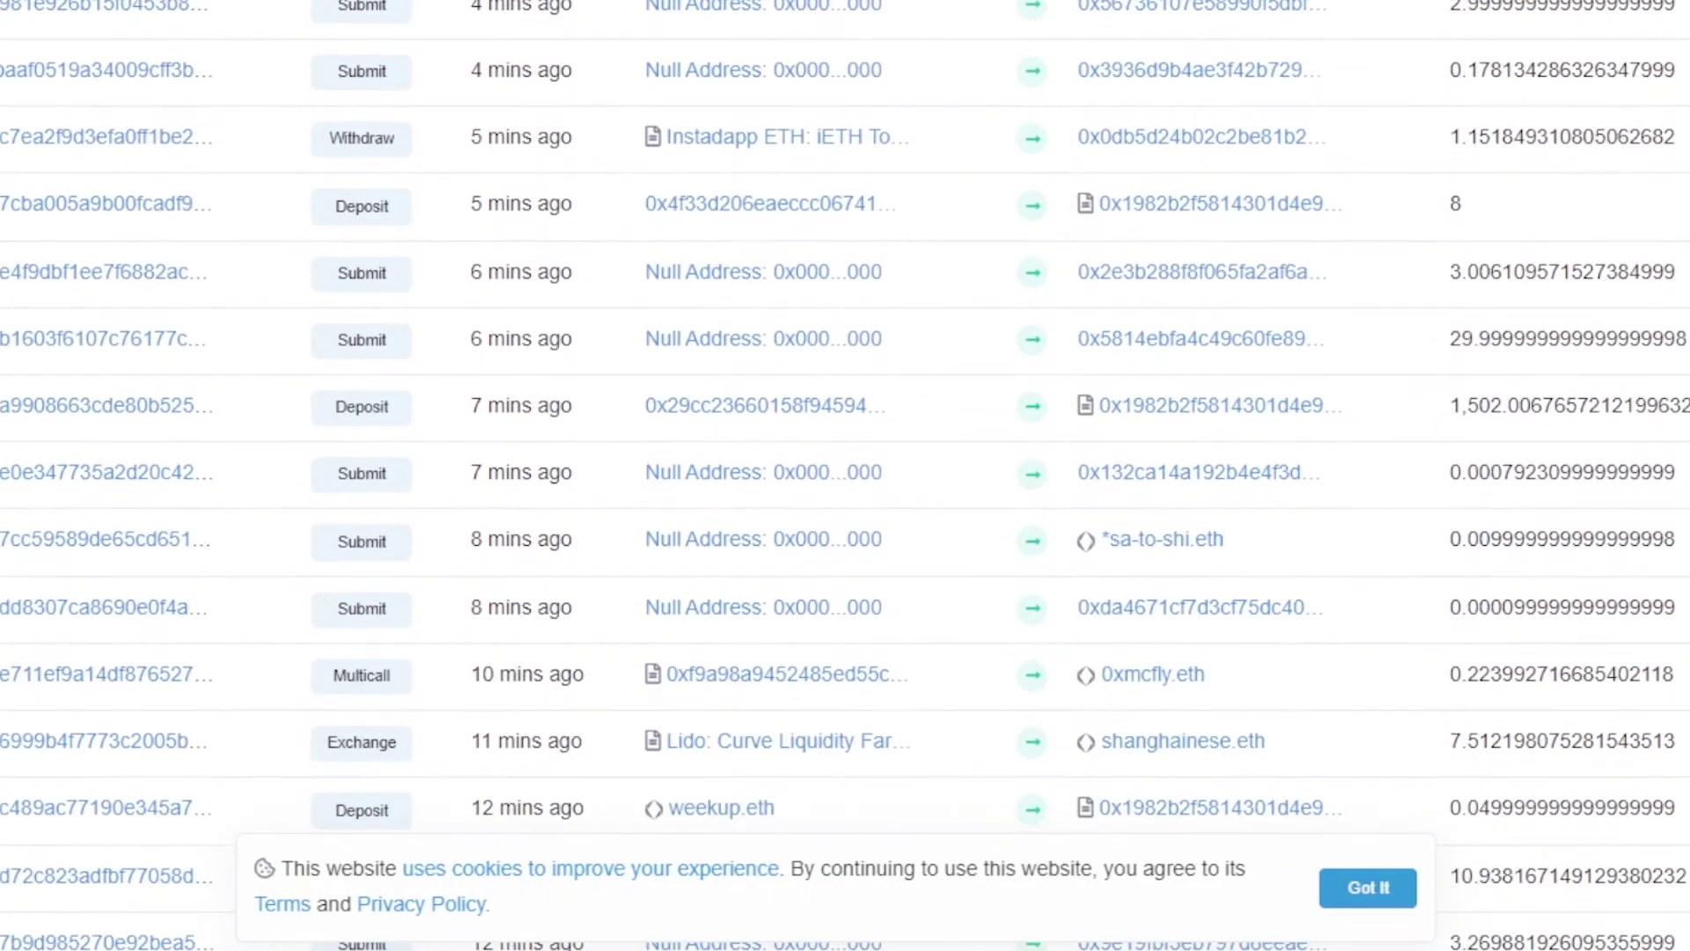
scroll(845, 476, "down", 2)
scroll(845, 476, "up", 15)
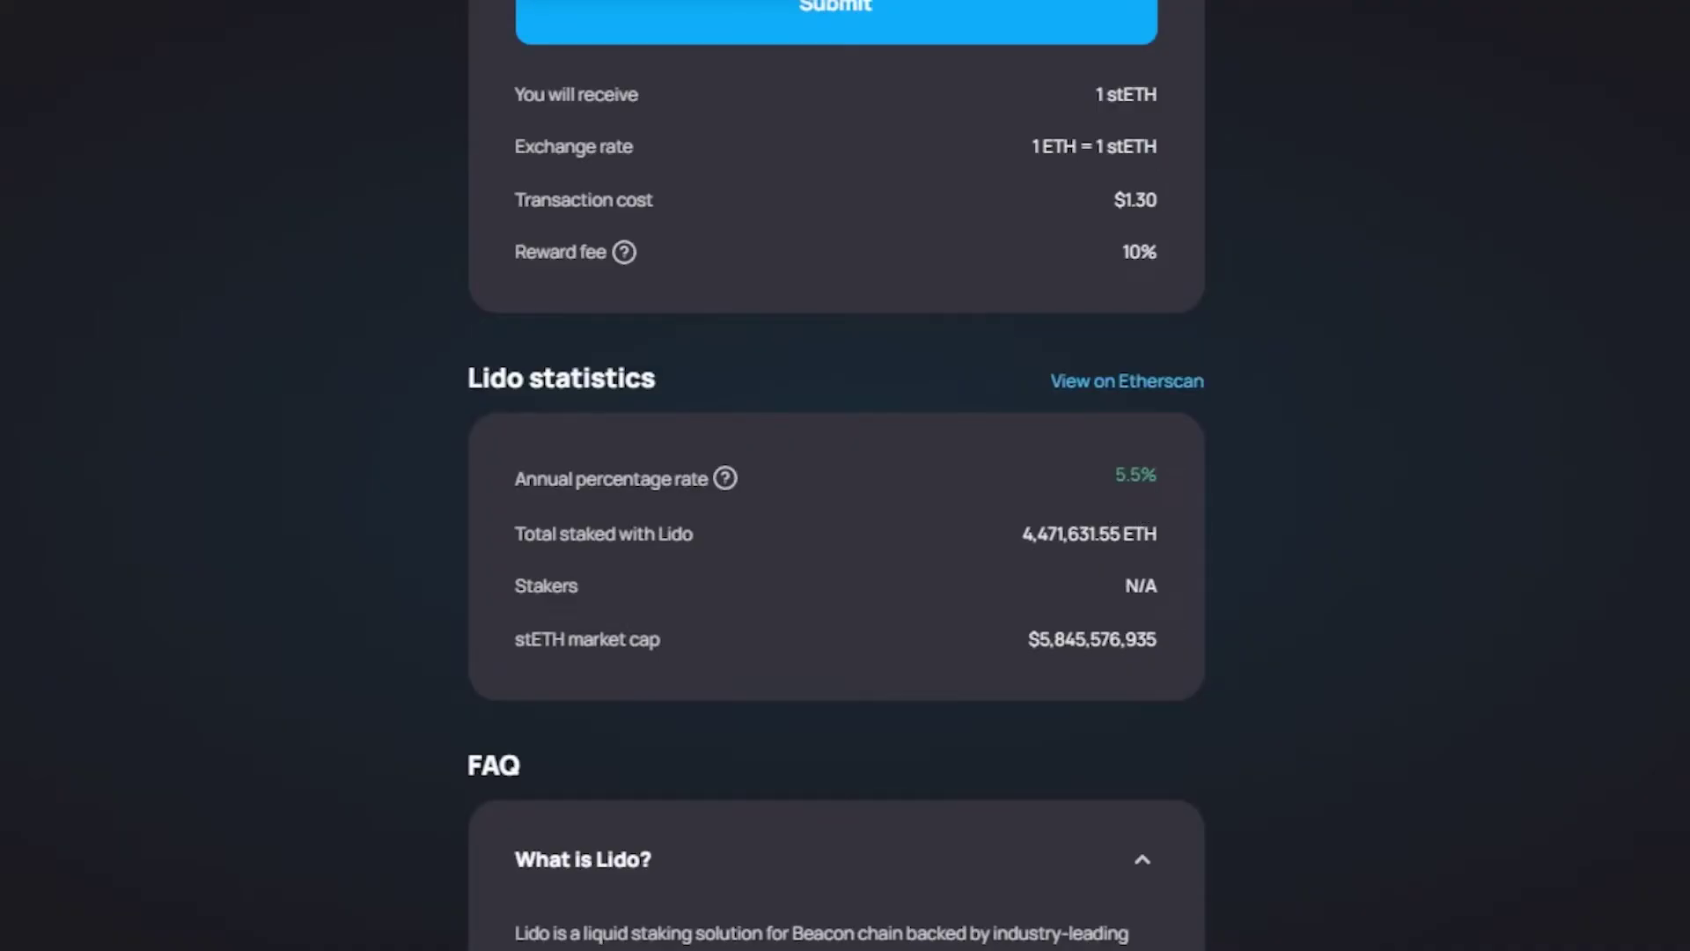
Step: Attempt to submit the 1 ETH stake
scroll(837, 475, "up", 1)
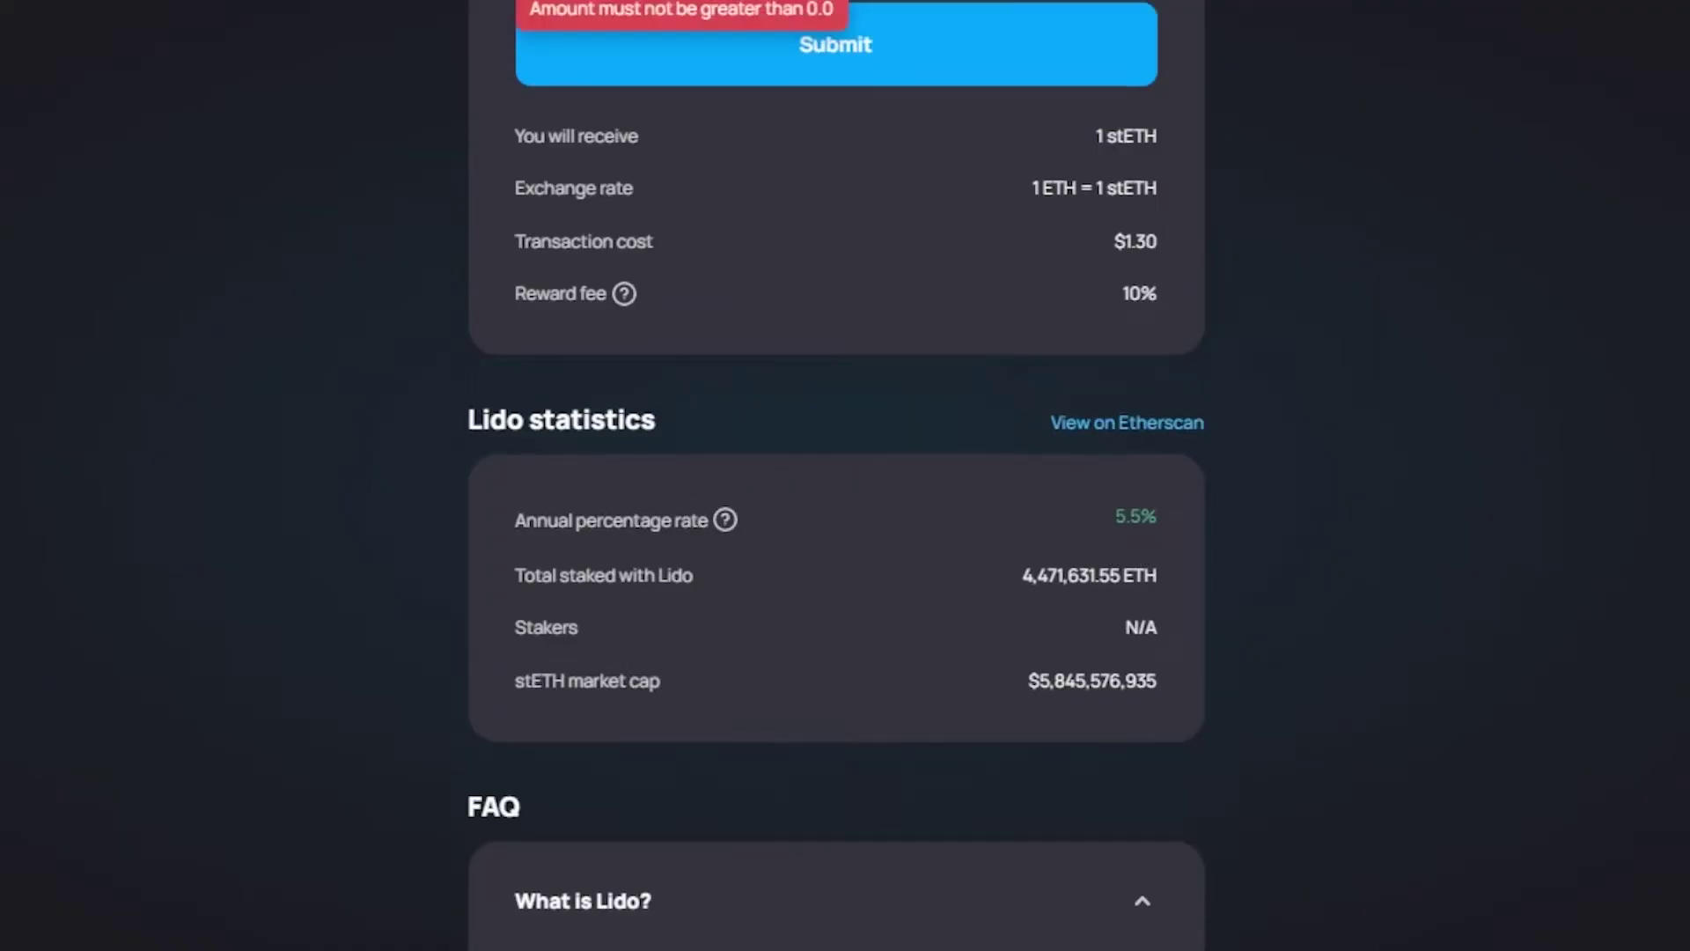
scroll(845, 476, "up", 8)
scroll(1641, 177, "down", 2)
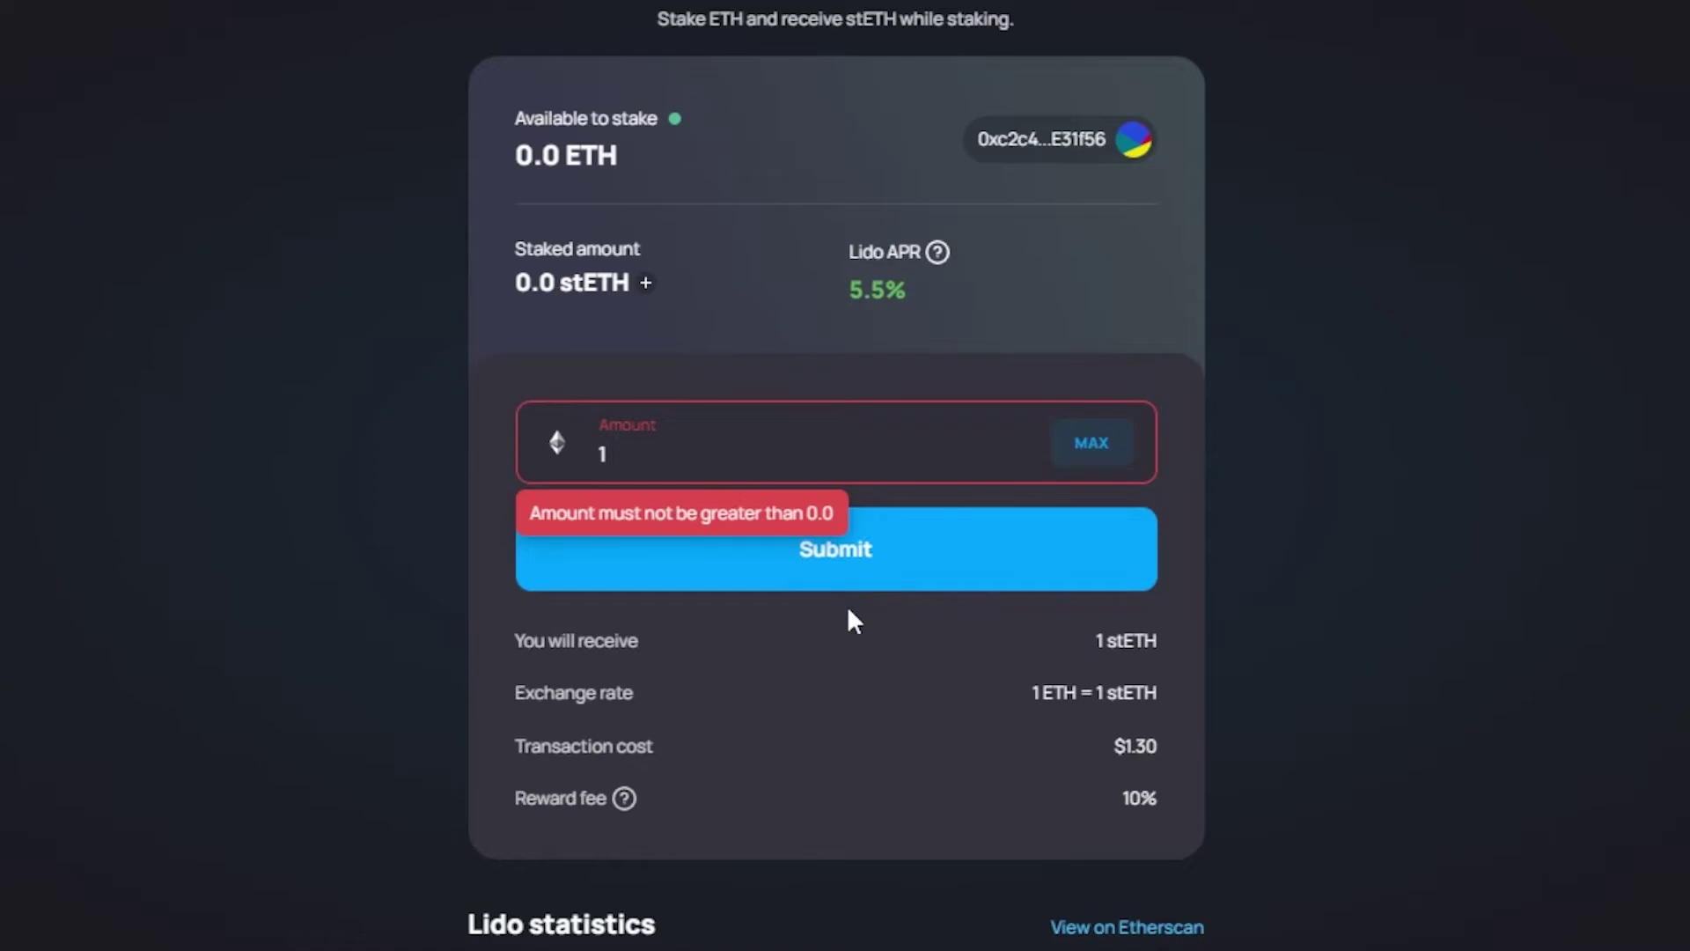
left_click(912, 564)
Step: Go to the Wrap & Unwrap page and list the tokens available to wrap
scroll(845, 476, "up", 2)
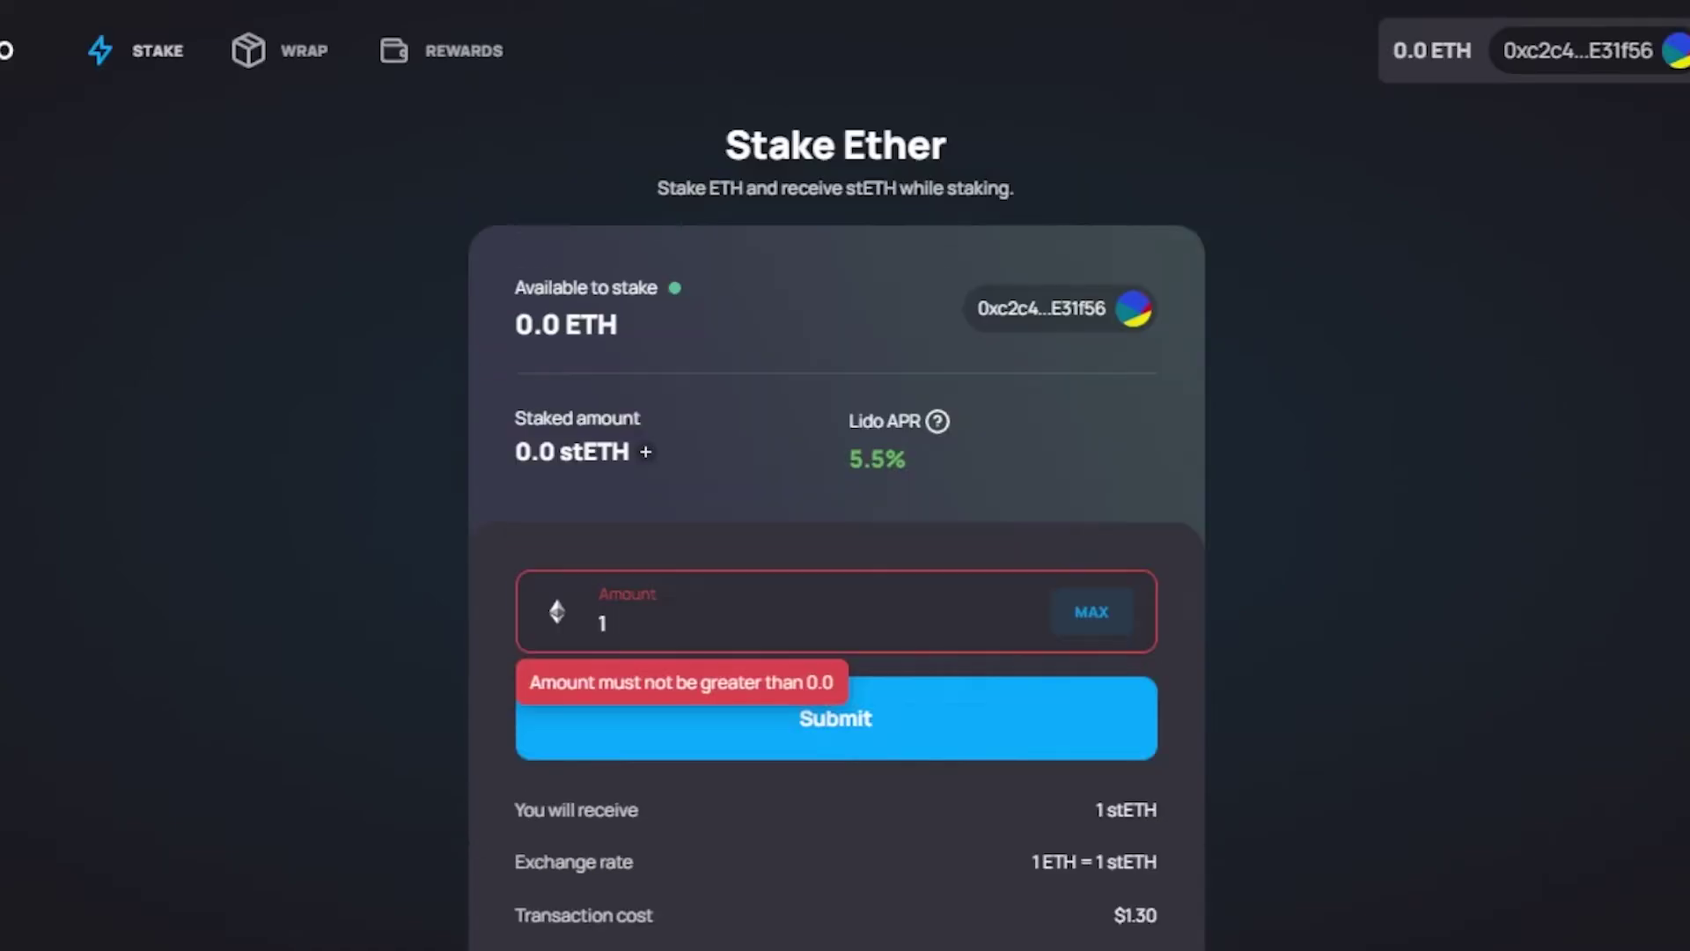
left_click(248, 62)
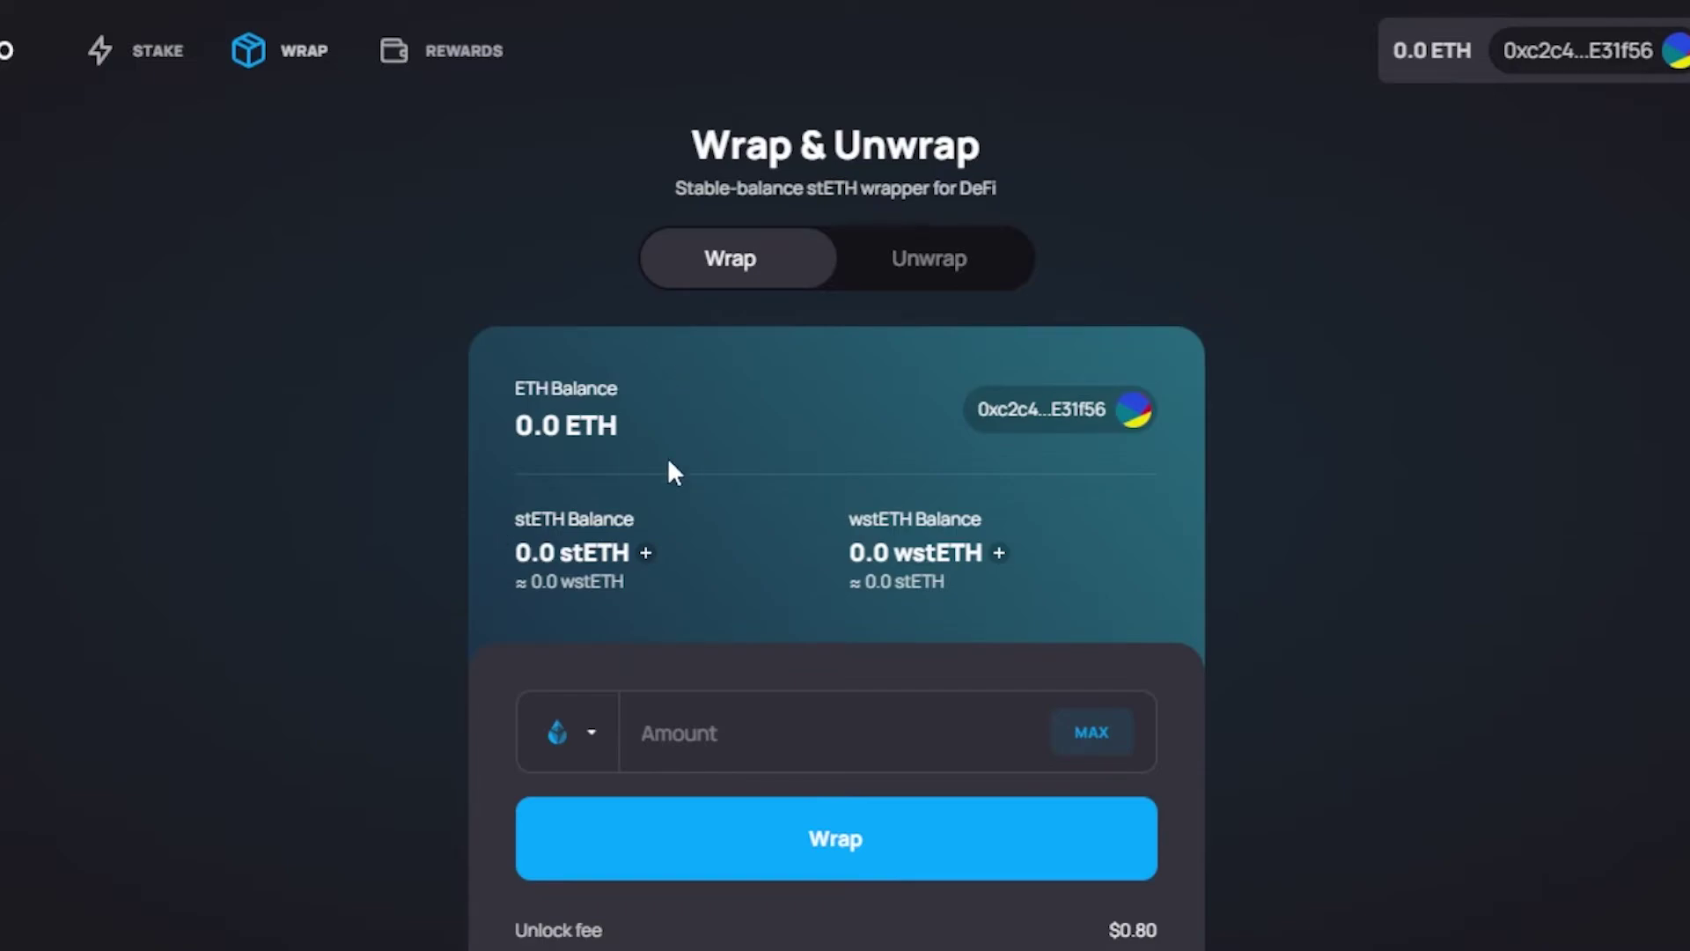
scroll(836, 475, "down", 3)
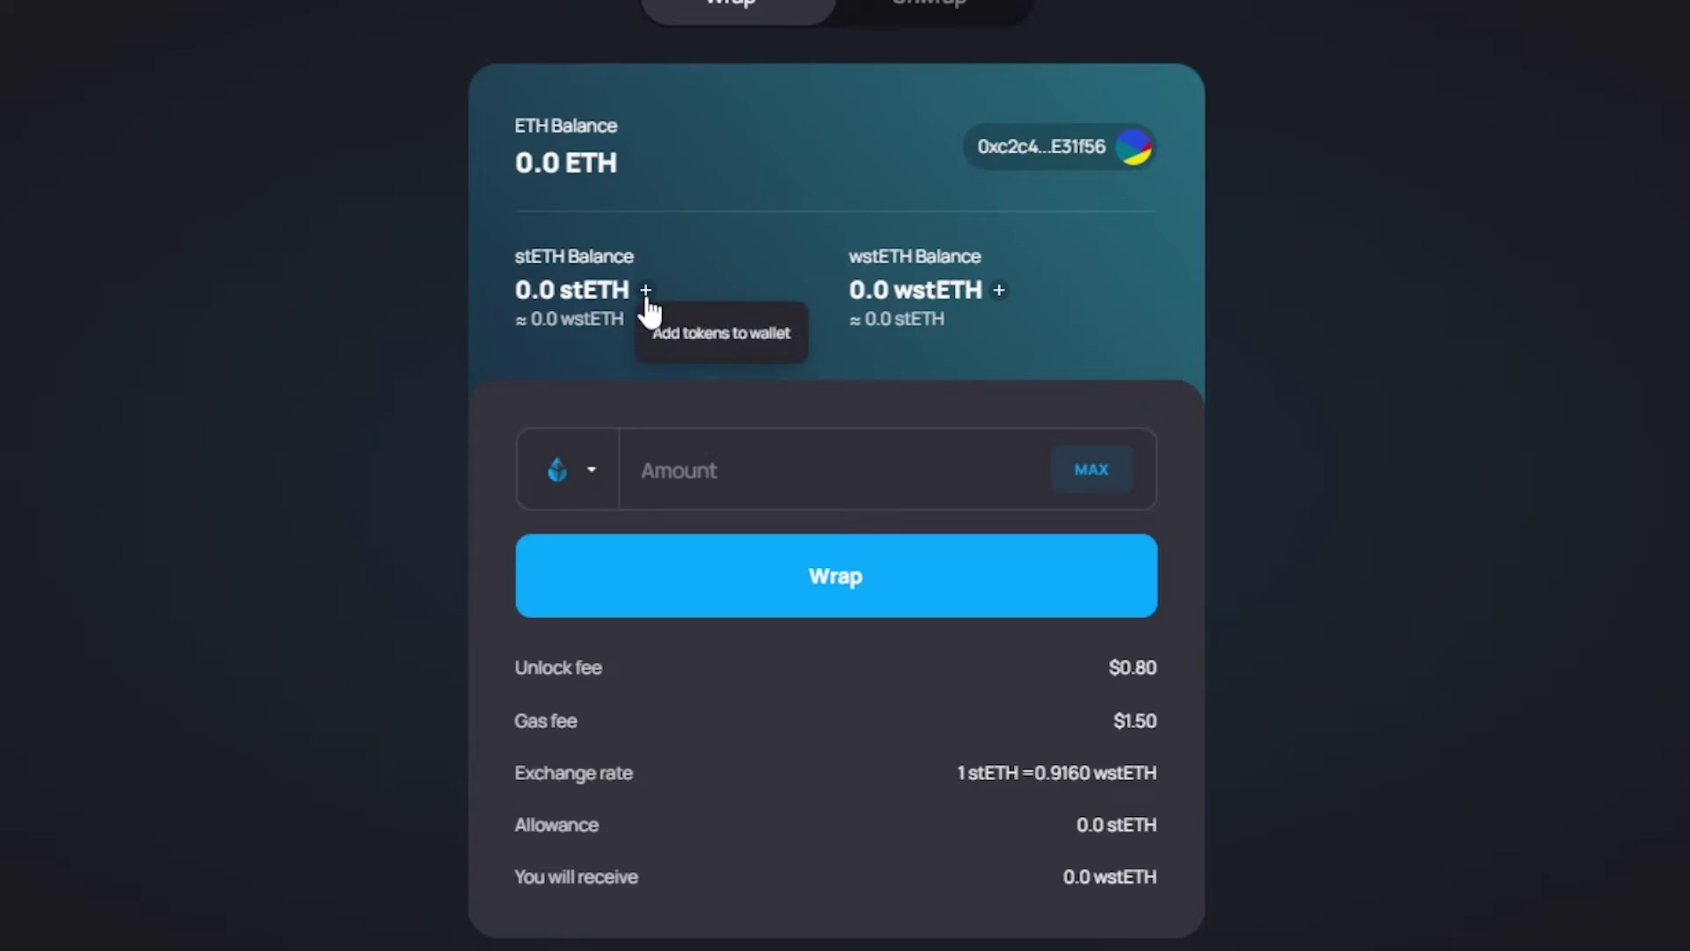
left_click(570, 470)
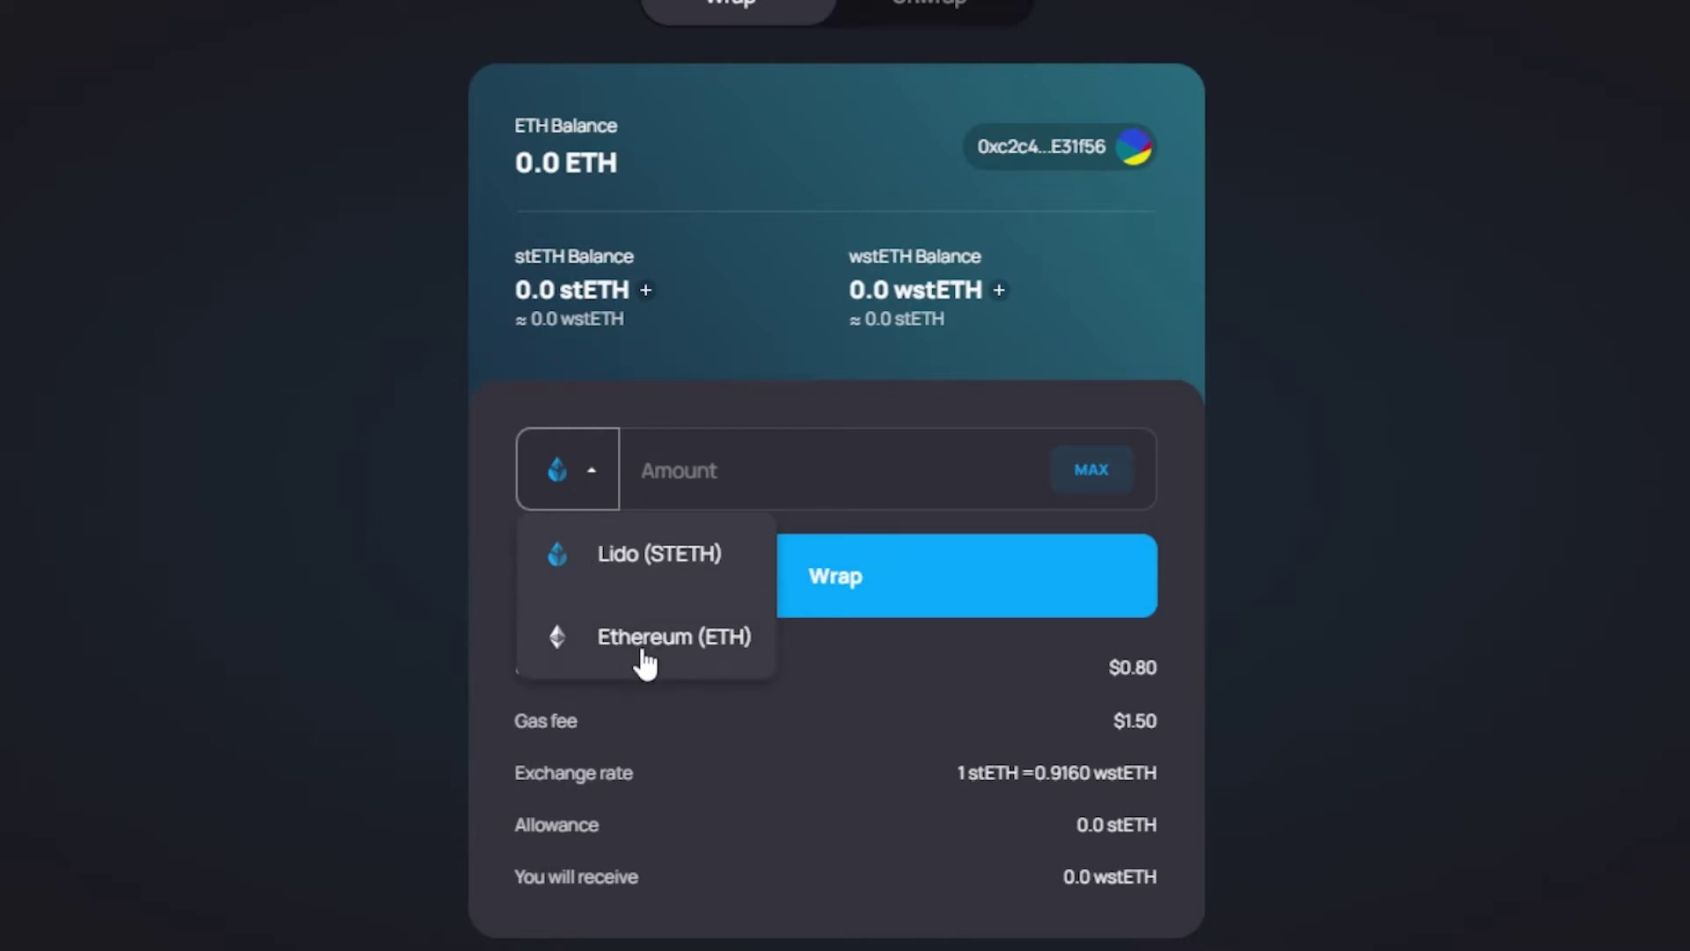
Step: Keep Lido stETH as the token to wrap and enter an amount of 1
left_click(626, 583)
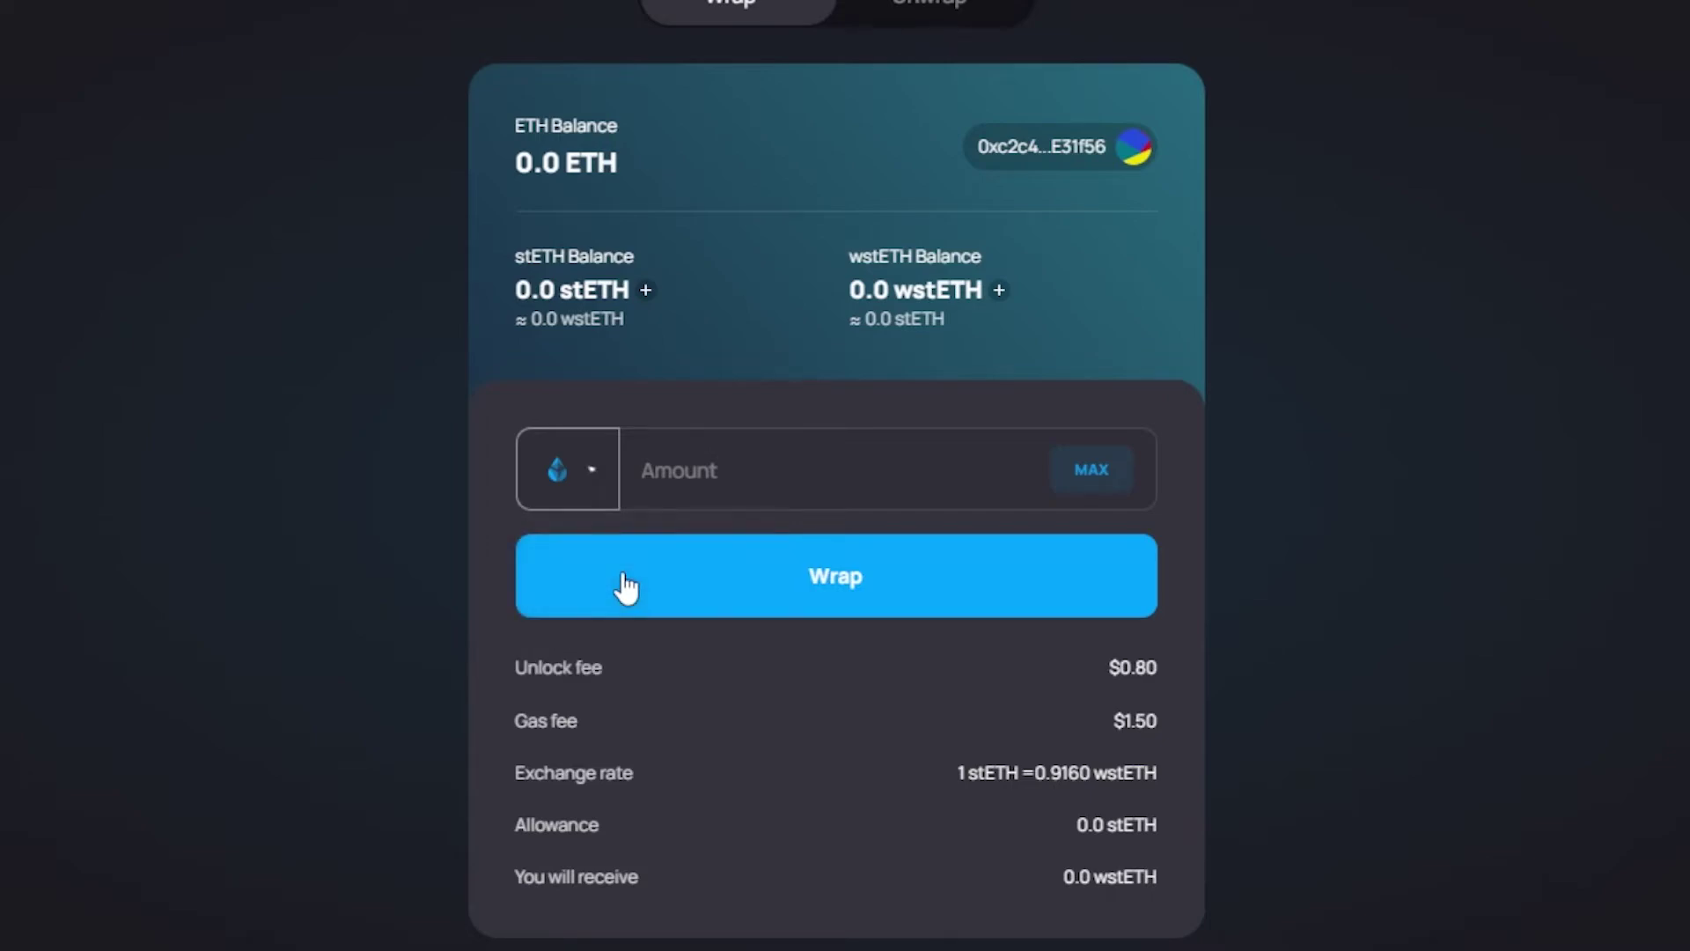
left_click(731, 464)
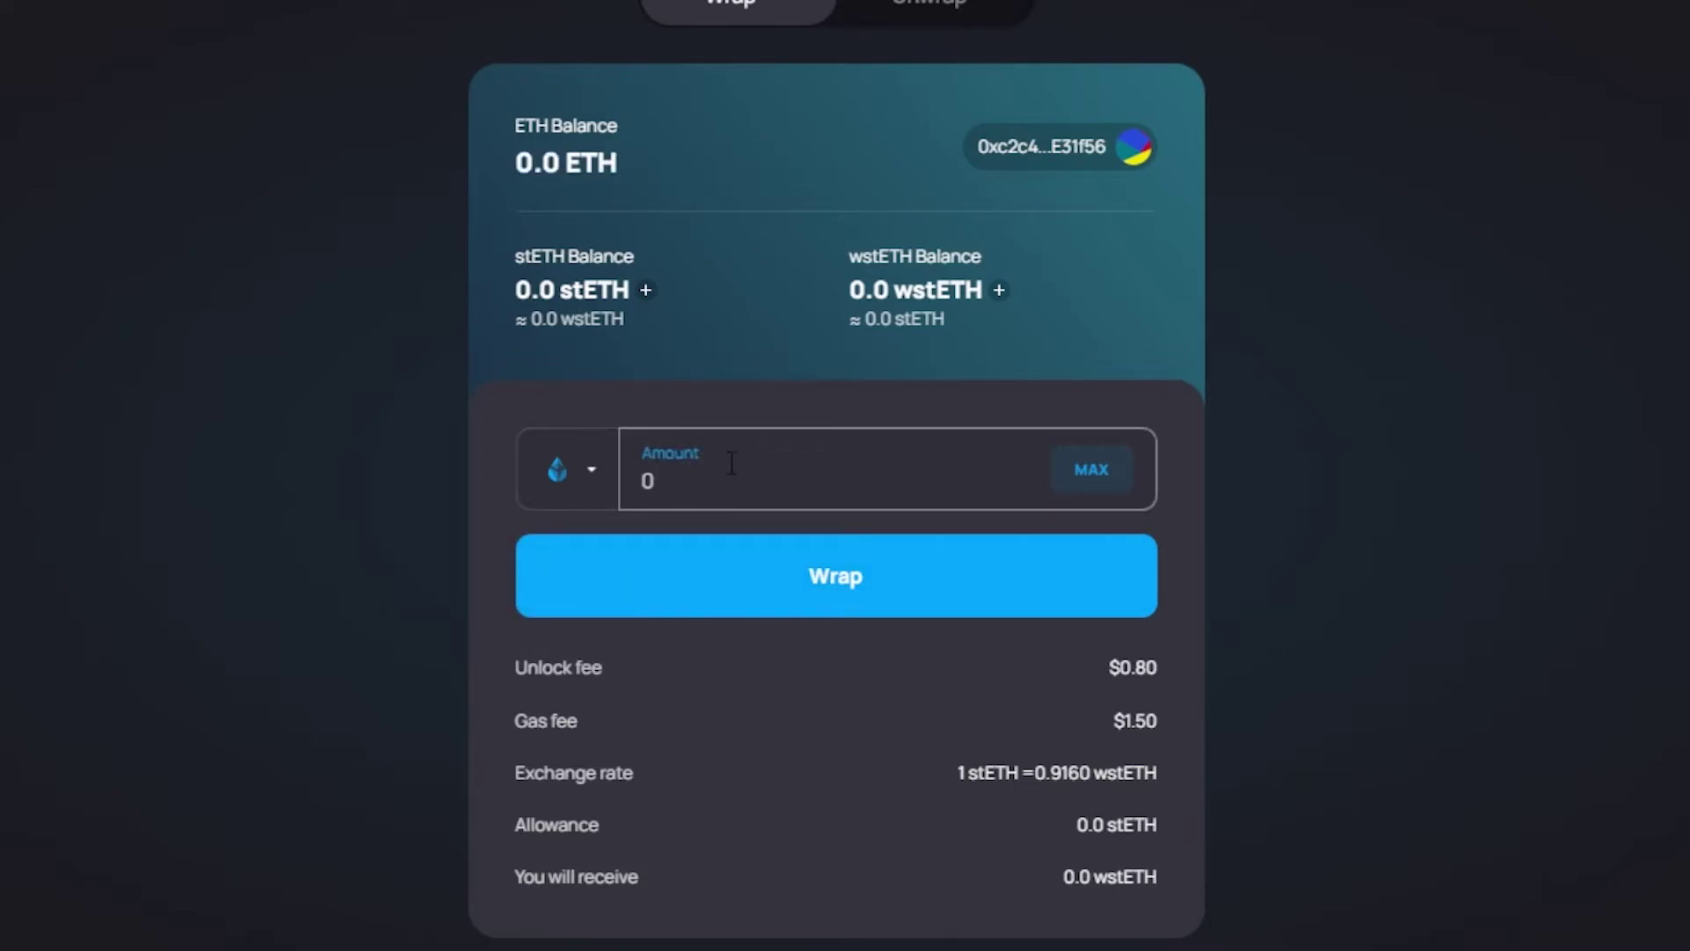
type("1")
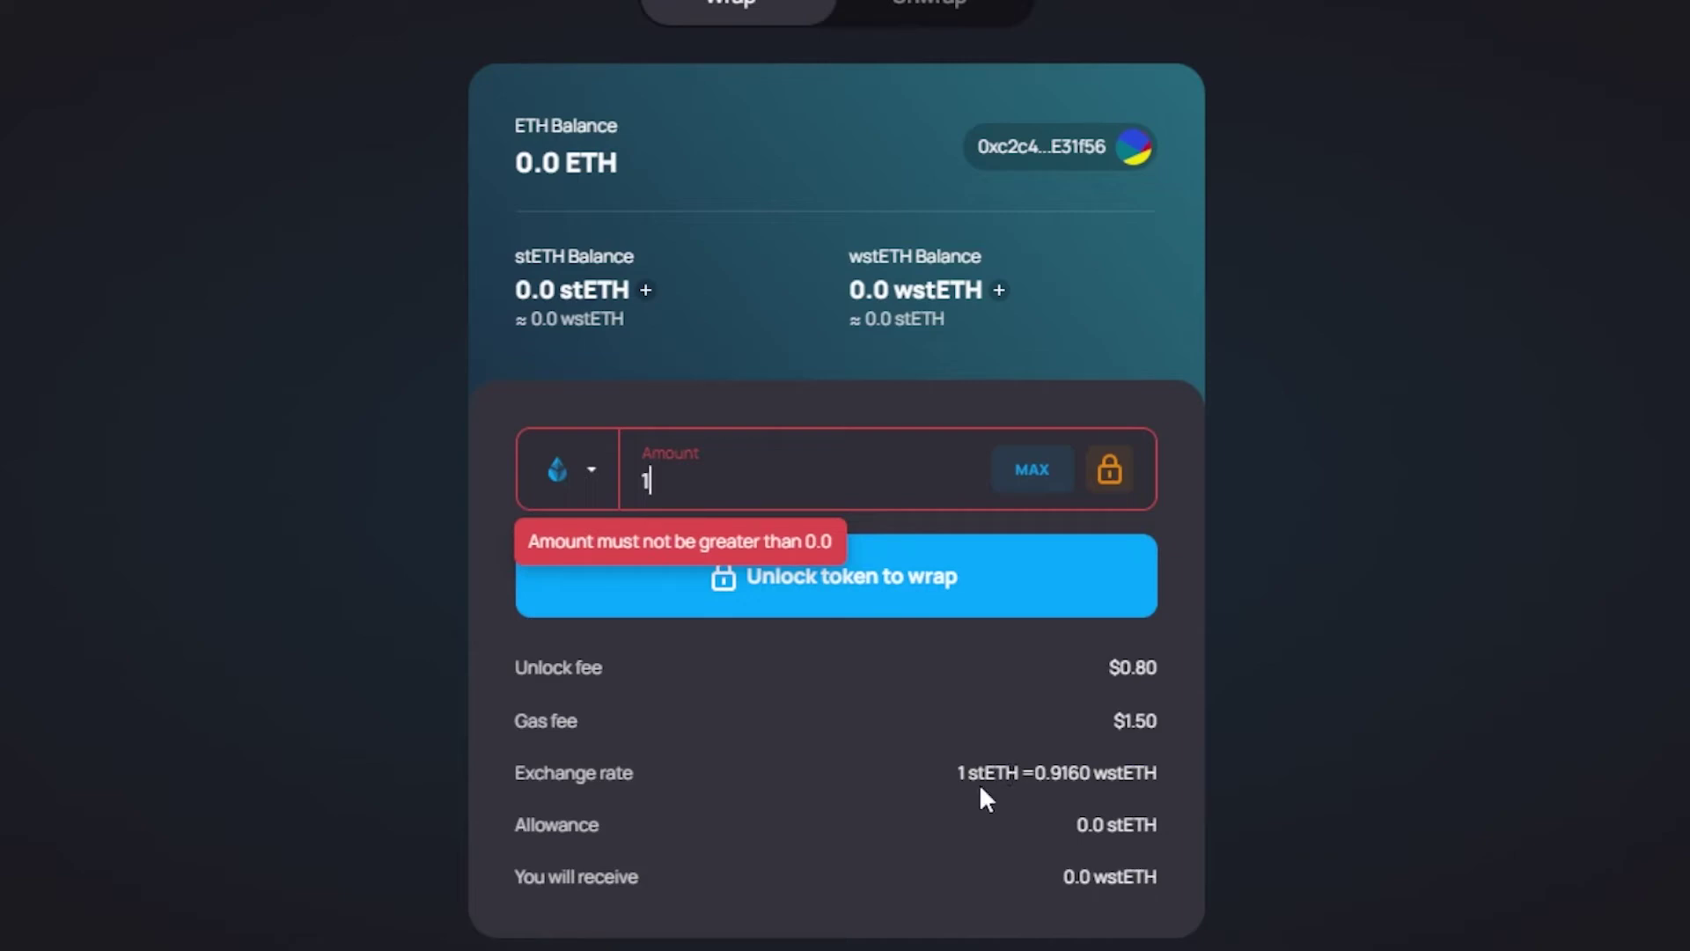
Step: Highlight the stETH-to-wstETH exchange rate and extend the wrap amount to 10 stETH
left_click_drag(959, 774, 1134, 766)
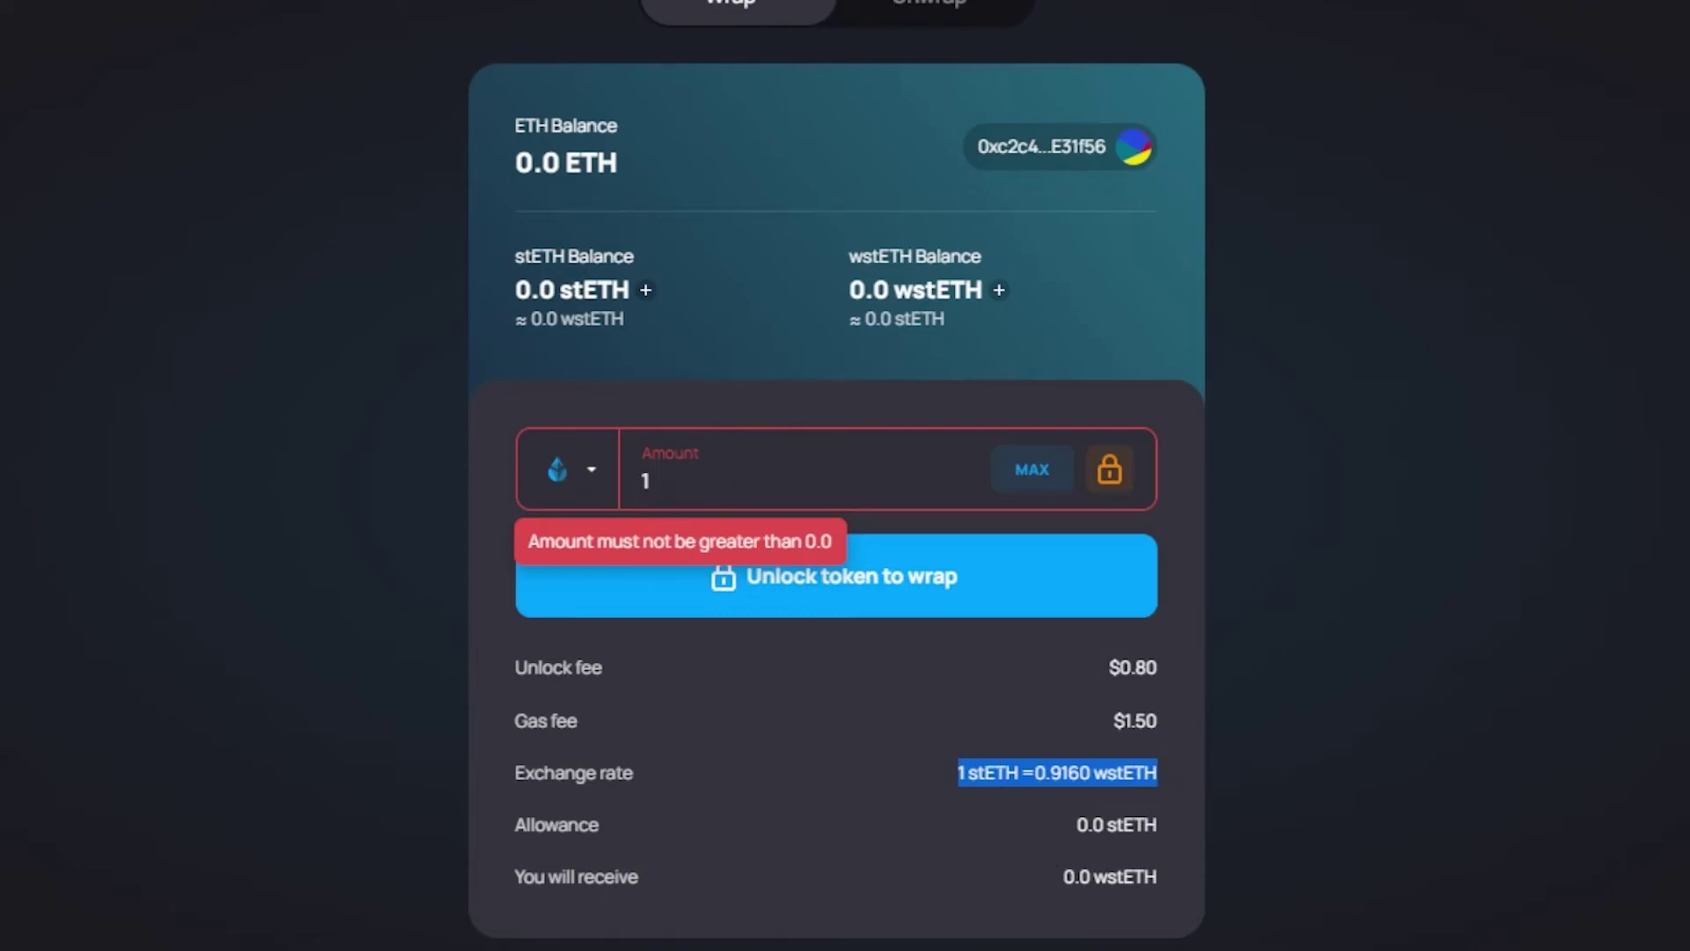
scroll(836, 475, "down", 1)
scroll(836, 476, "up", 1)
left_click(668, 509)
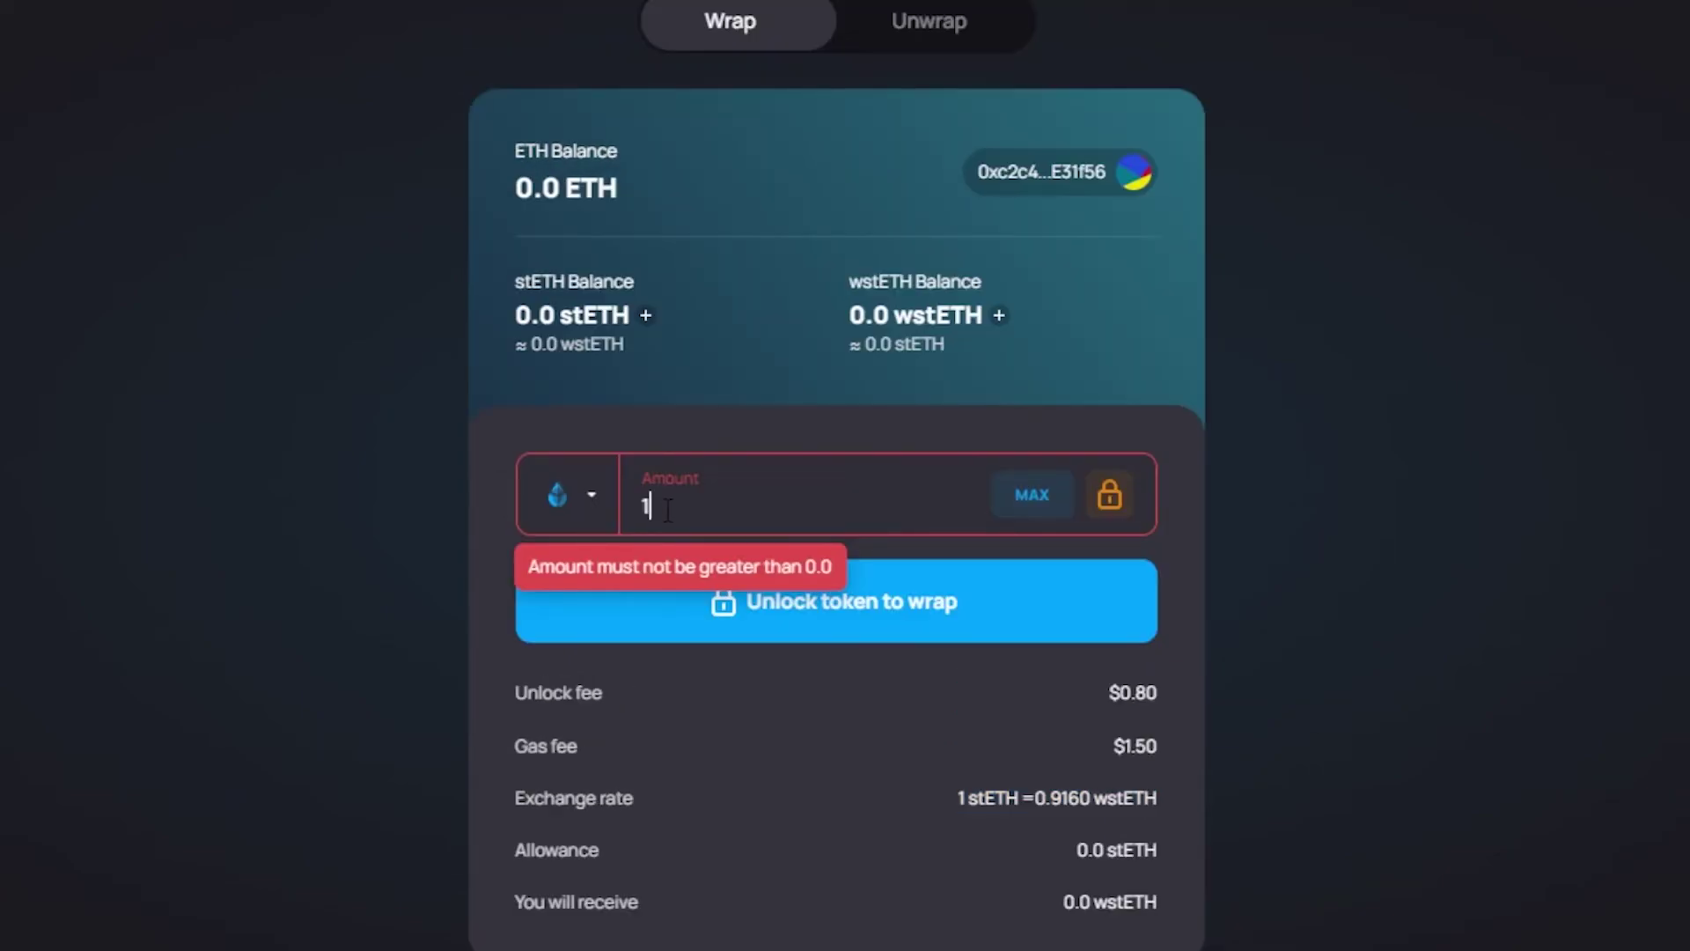
type("0")
scroll(836, 475, "up", 3)
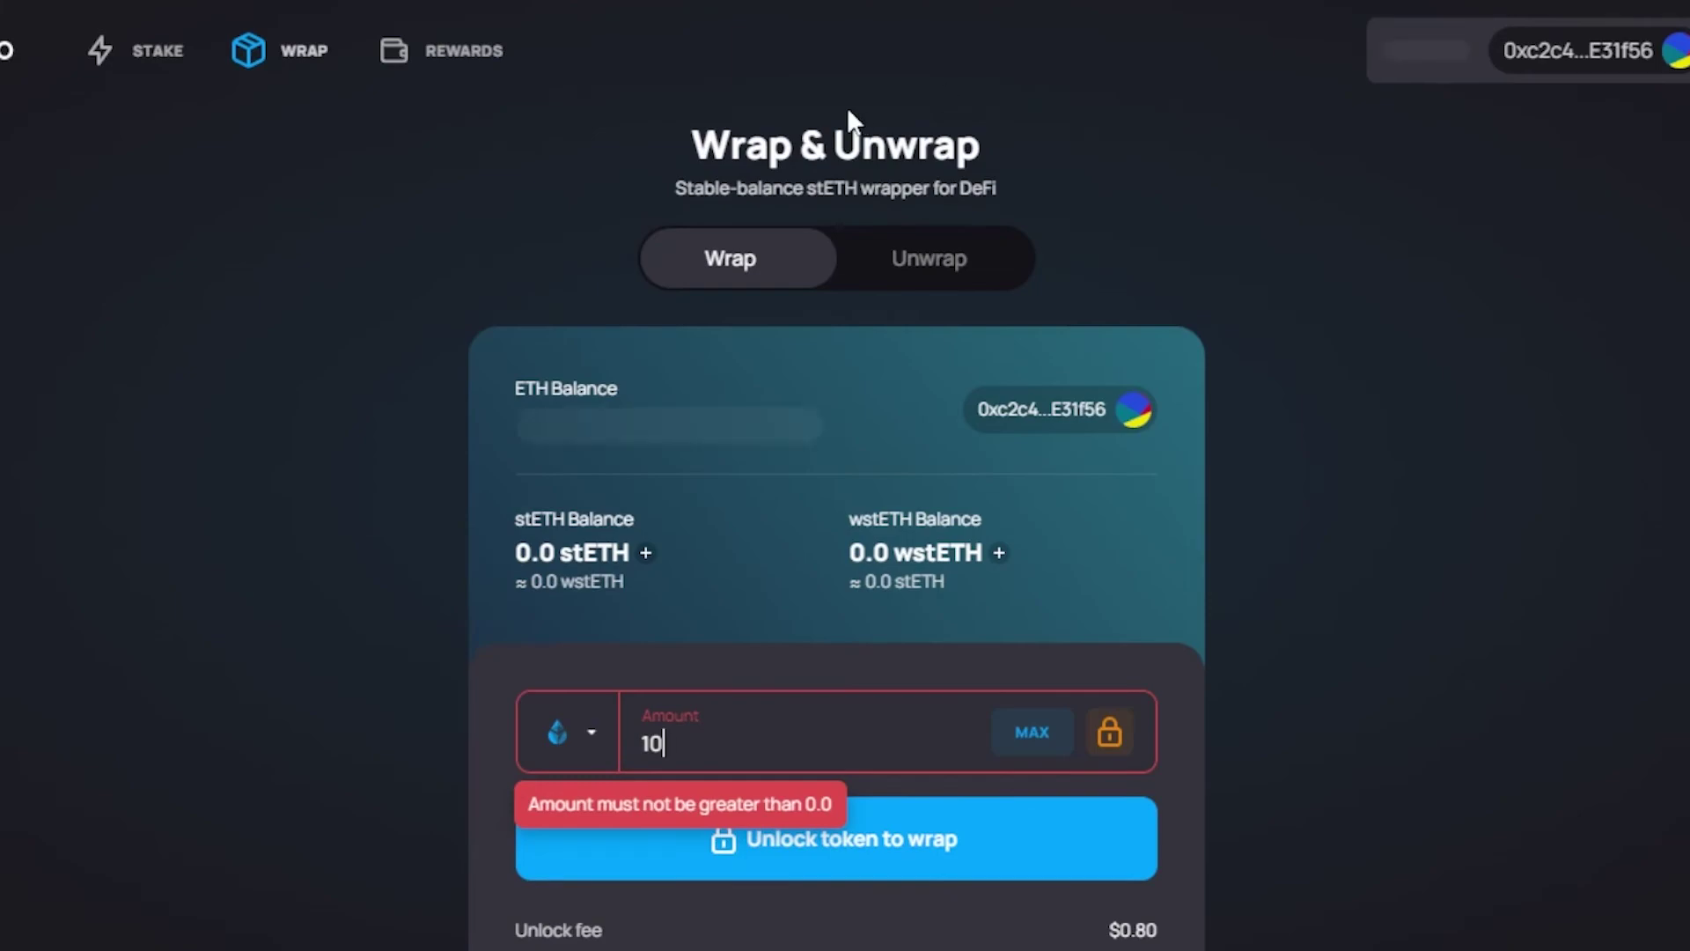
Step: Switch to the Unwrap tab and review the $1.24 gas fee and 1.0916 stETH rate
left_click(931, 298)
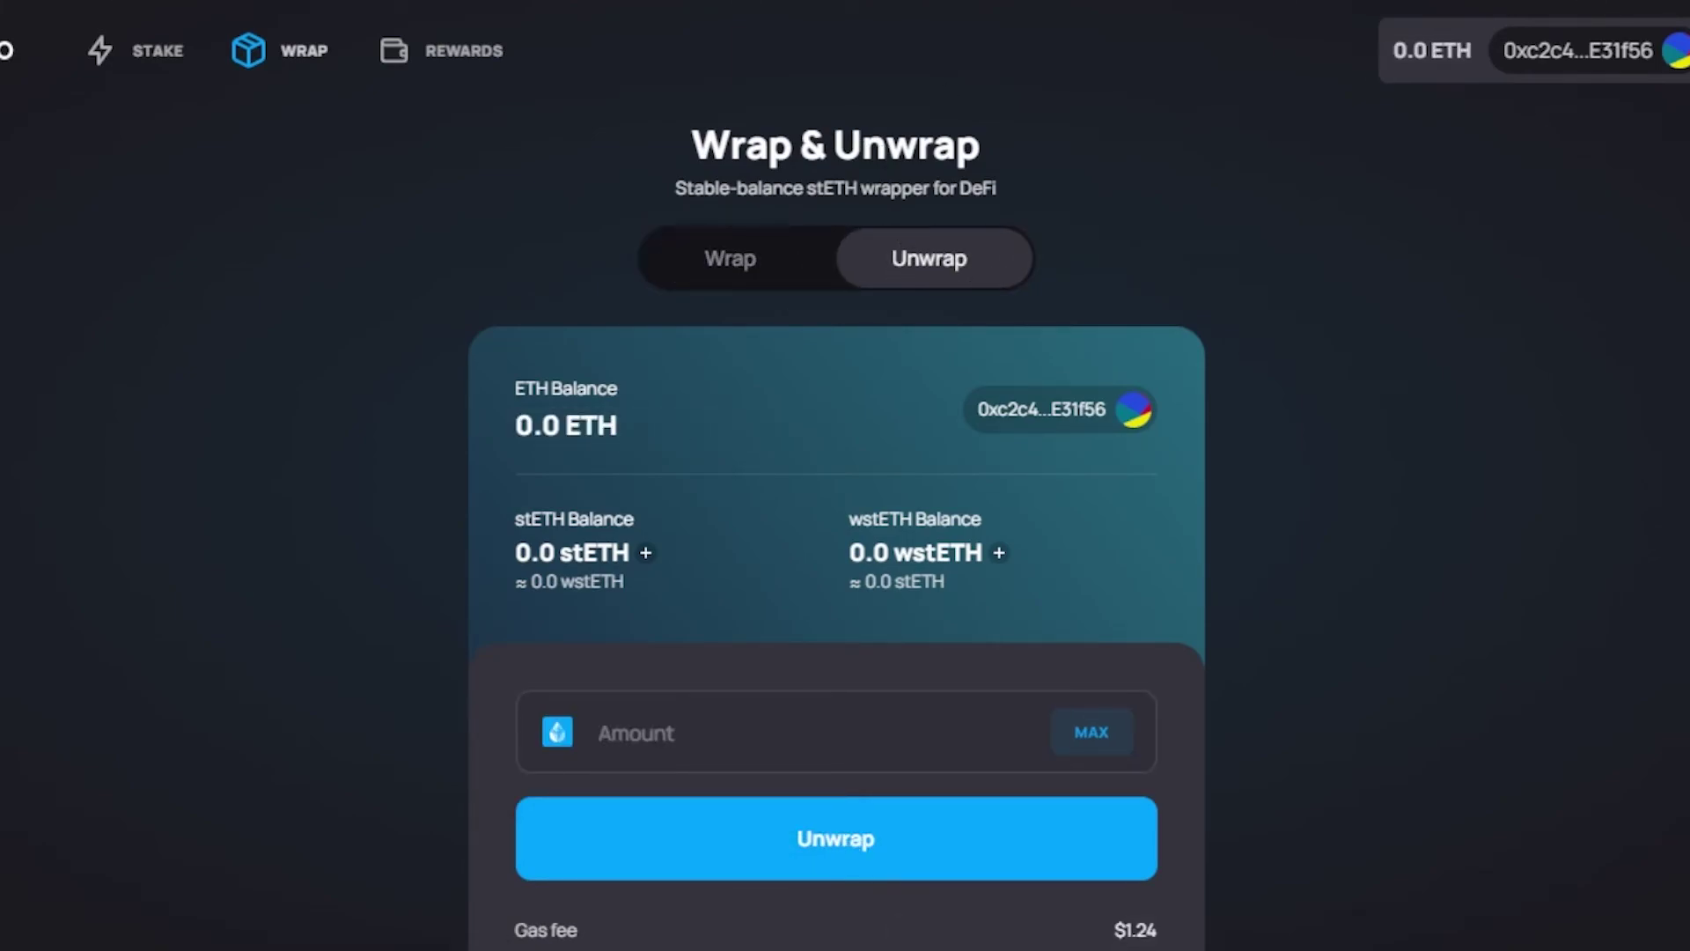
scroll(837, 476, "down", 10)
scroll(836, 475, "up", 5)
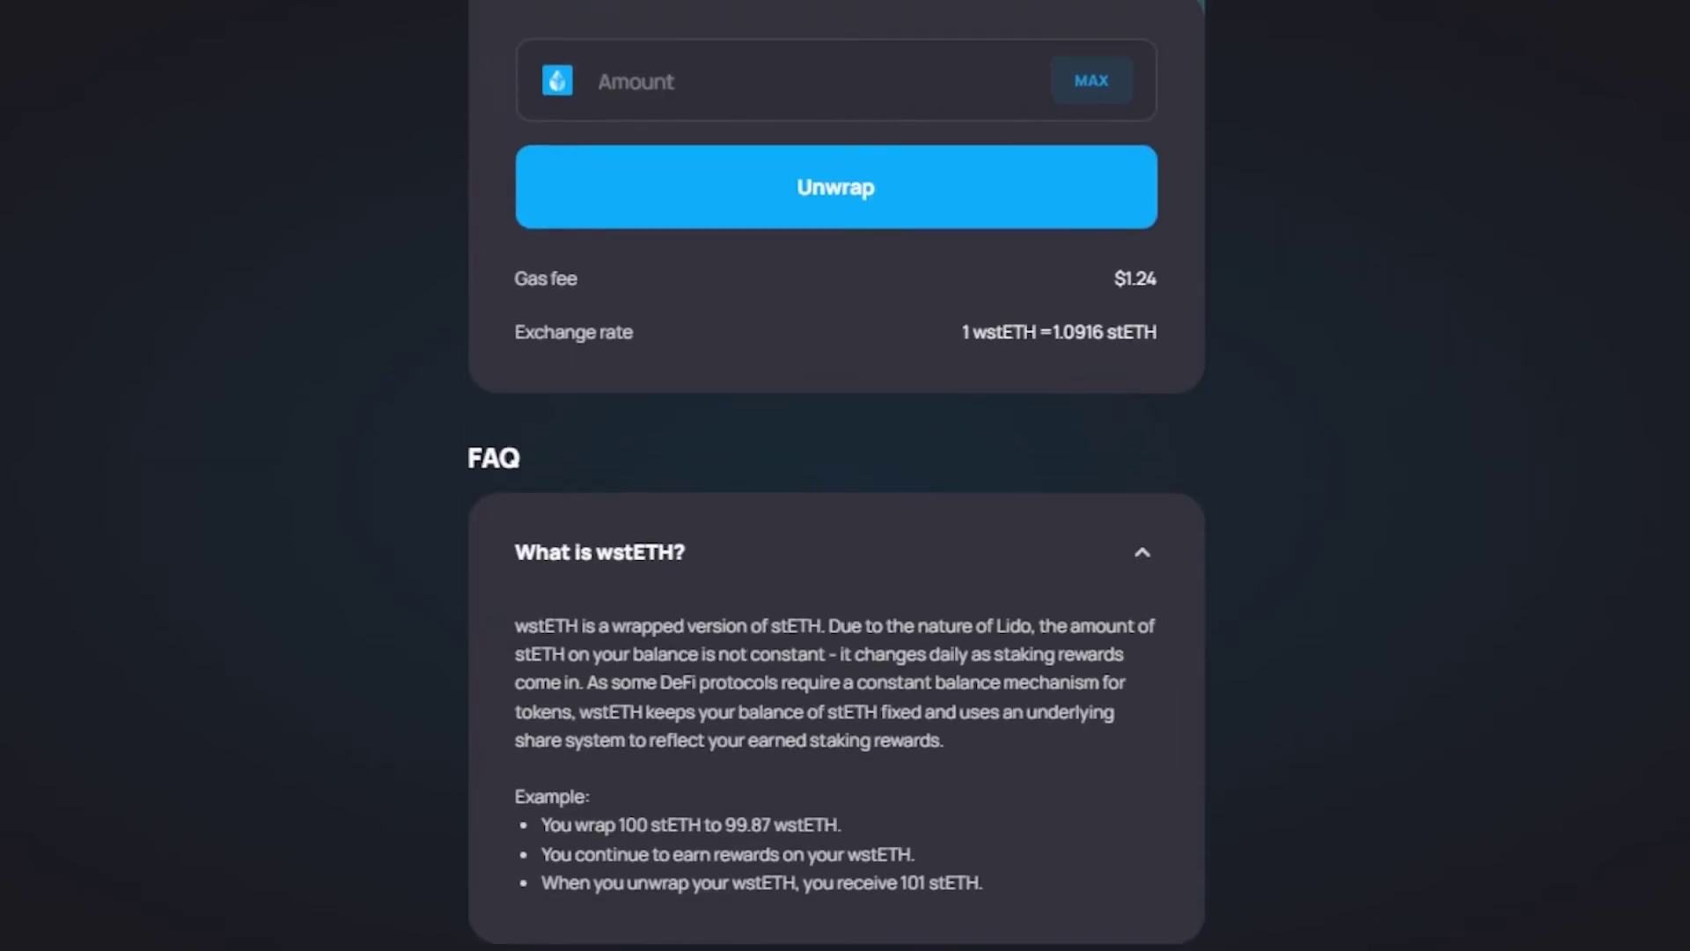
scroll(781, 464, "up", 5)
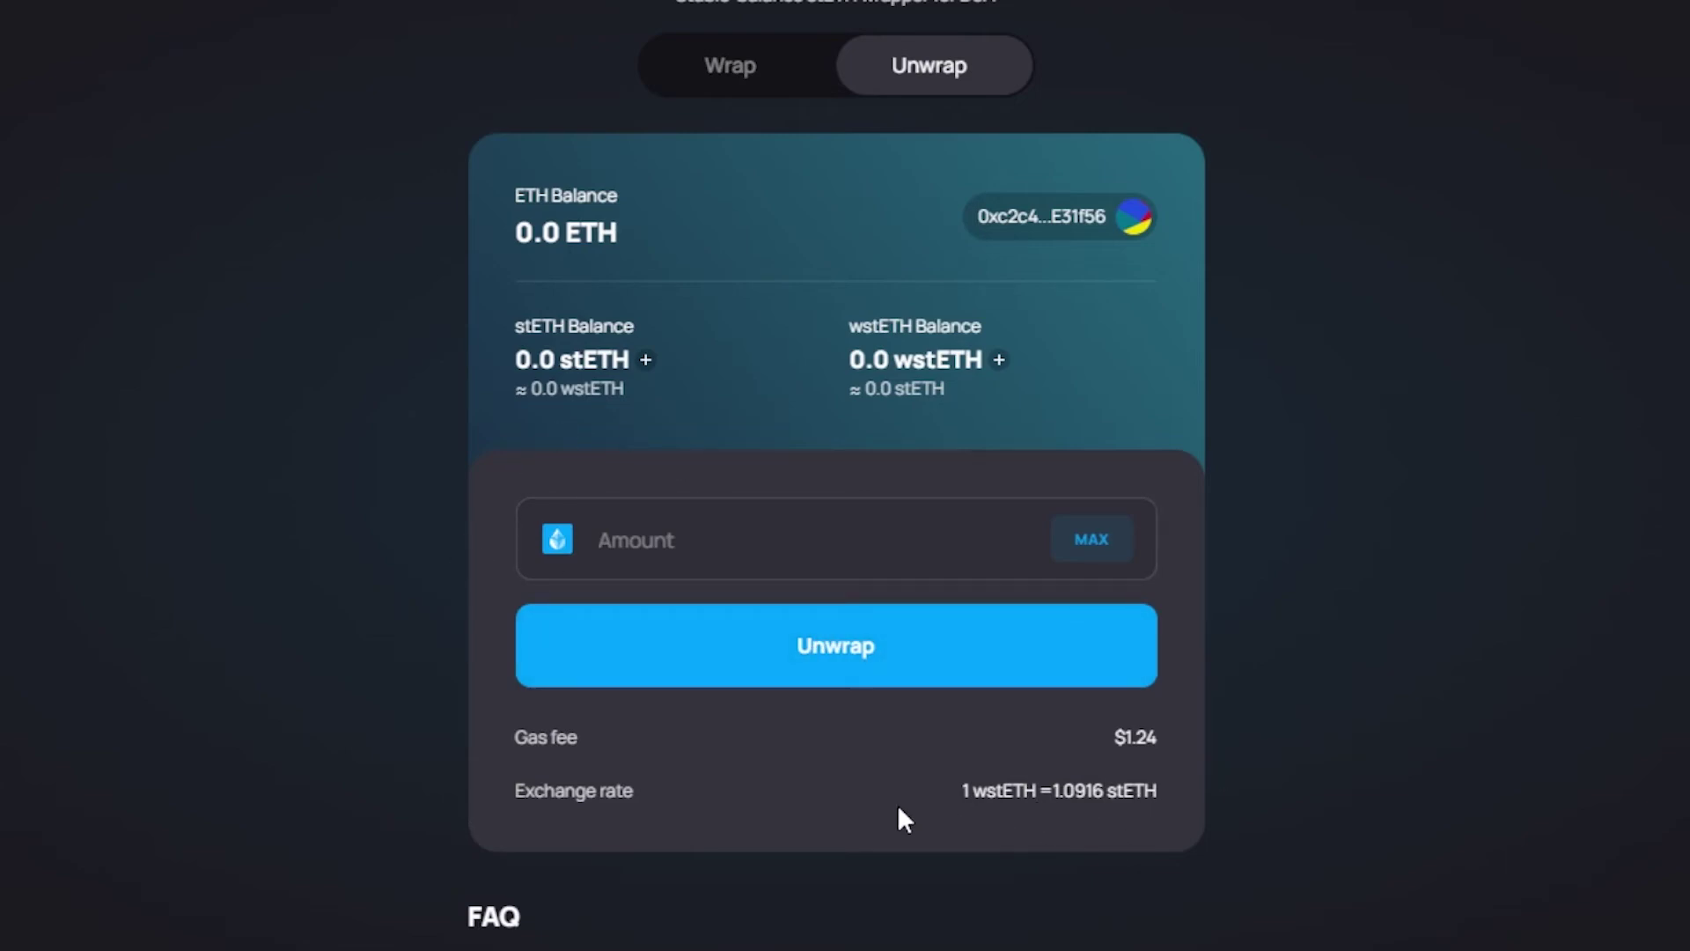
left_click_drag(959, 791, 1403, 762)
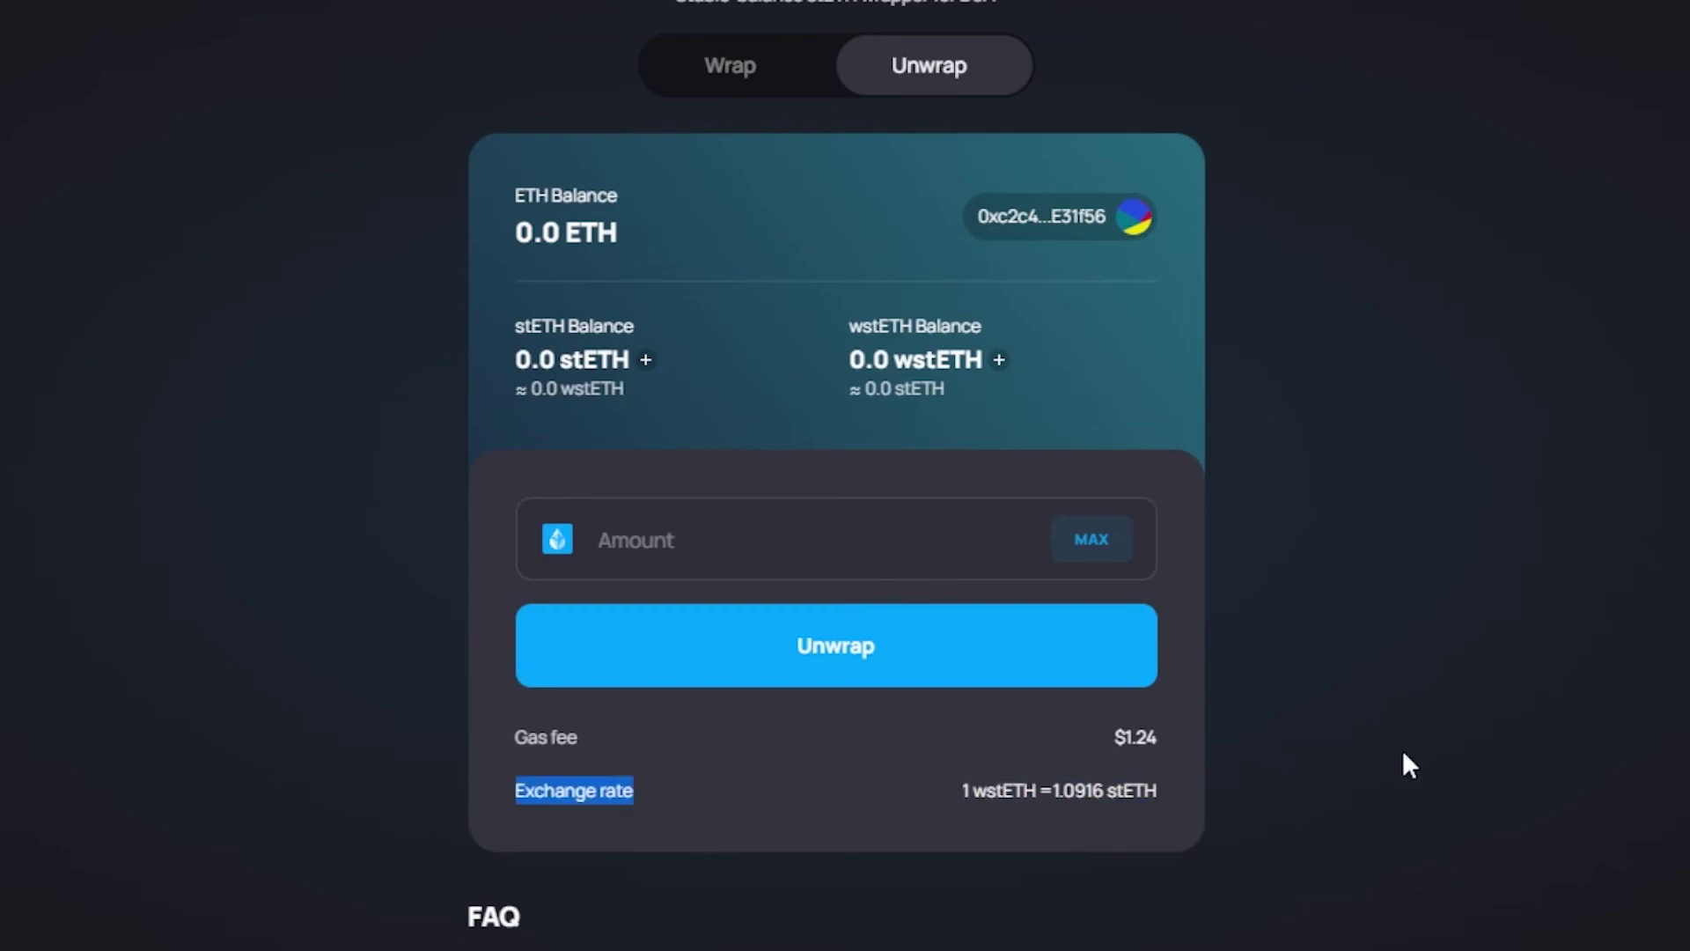
scroll(881, 151, "up", 3)
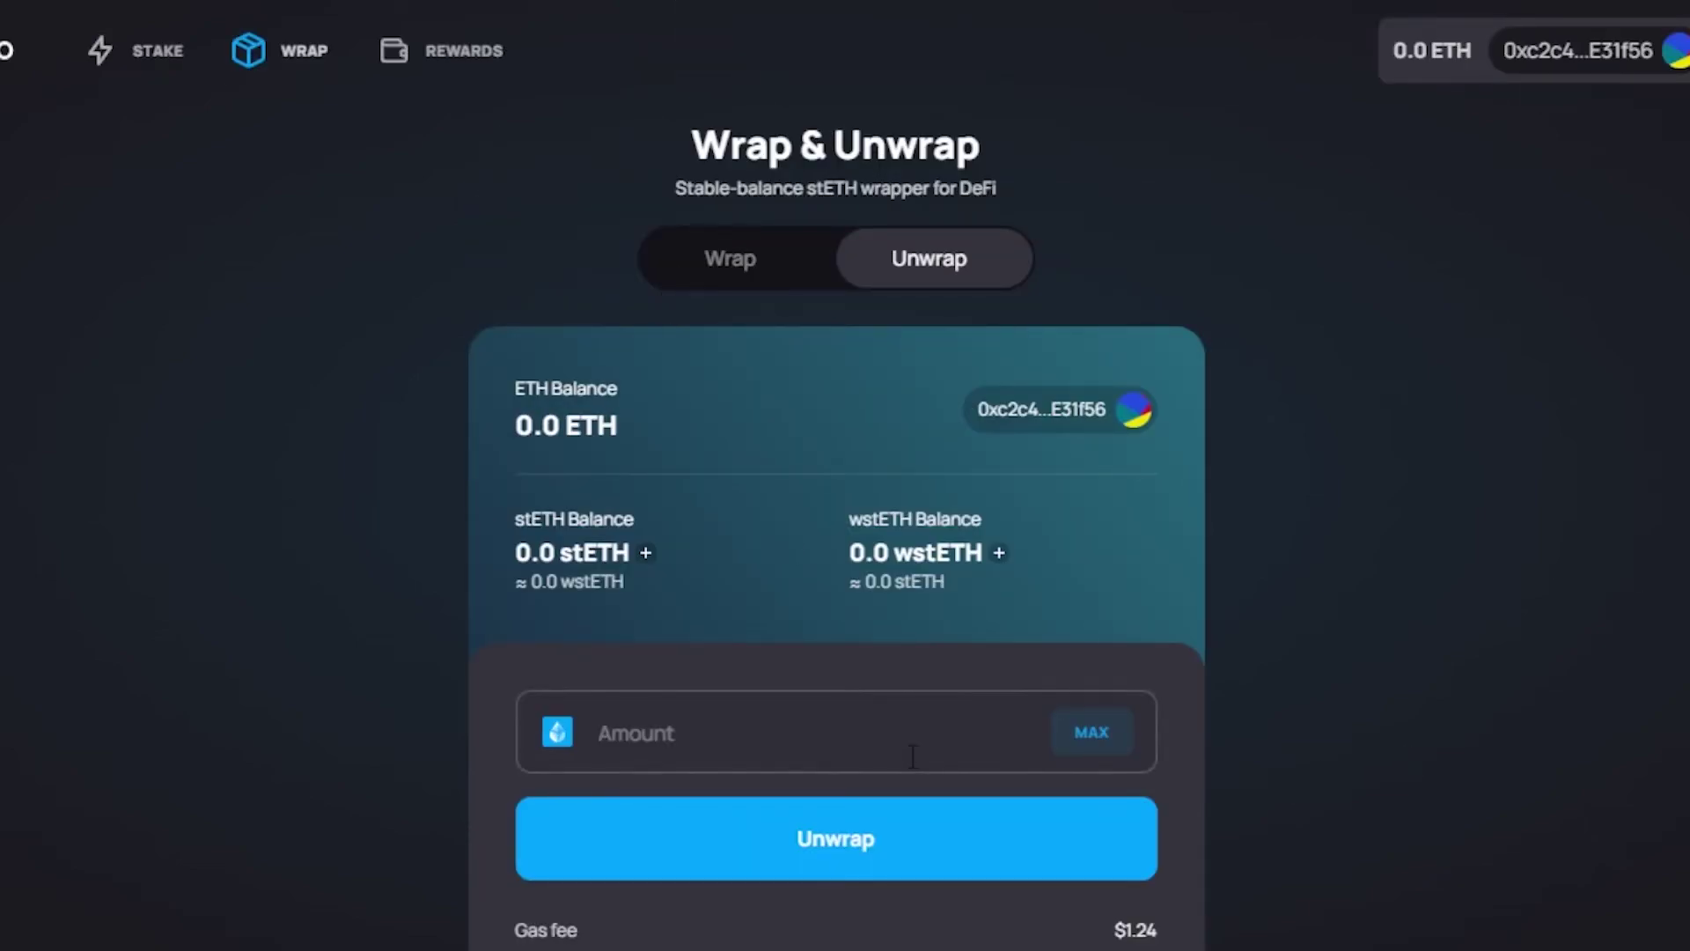
Step: Open the REWARDS page and scroll through the reward history
left_click(462, 55)
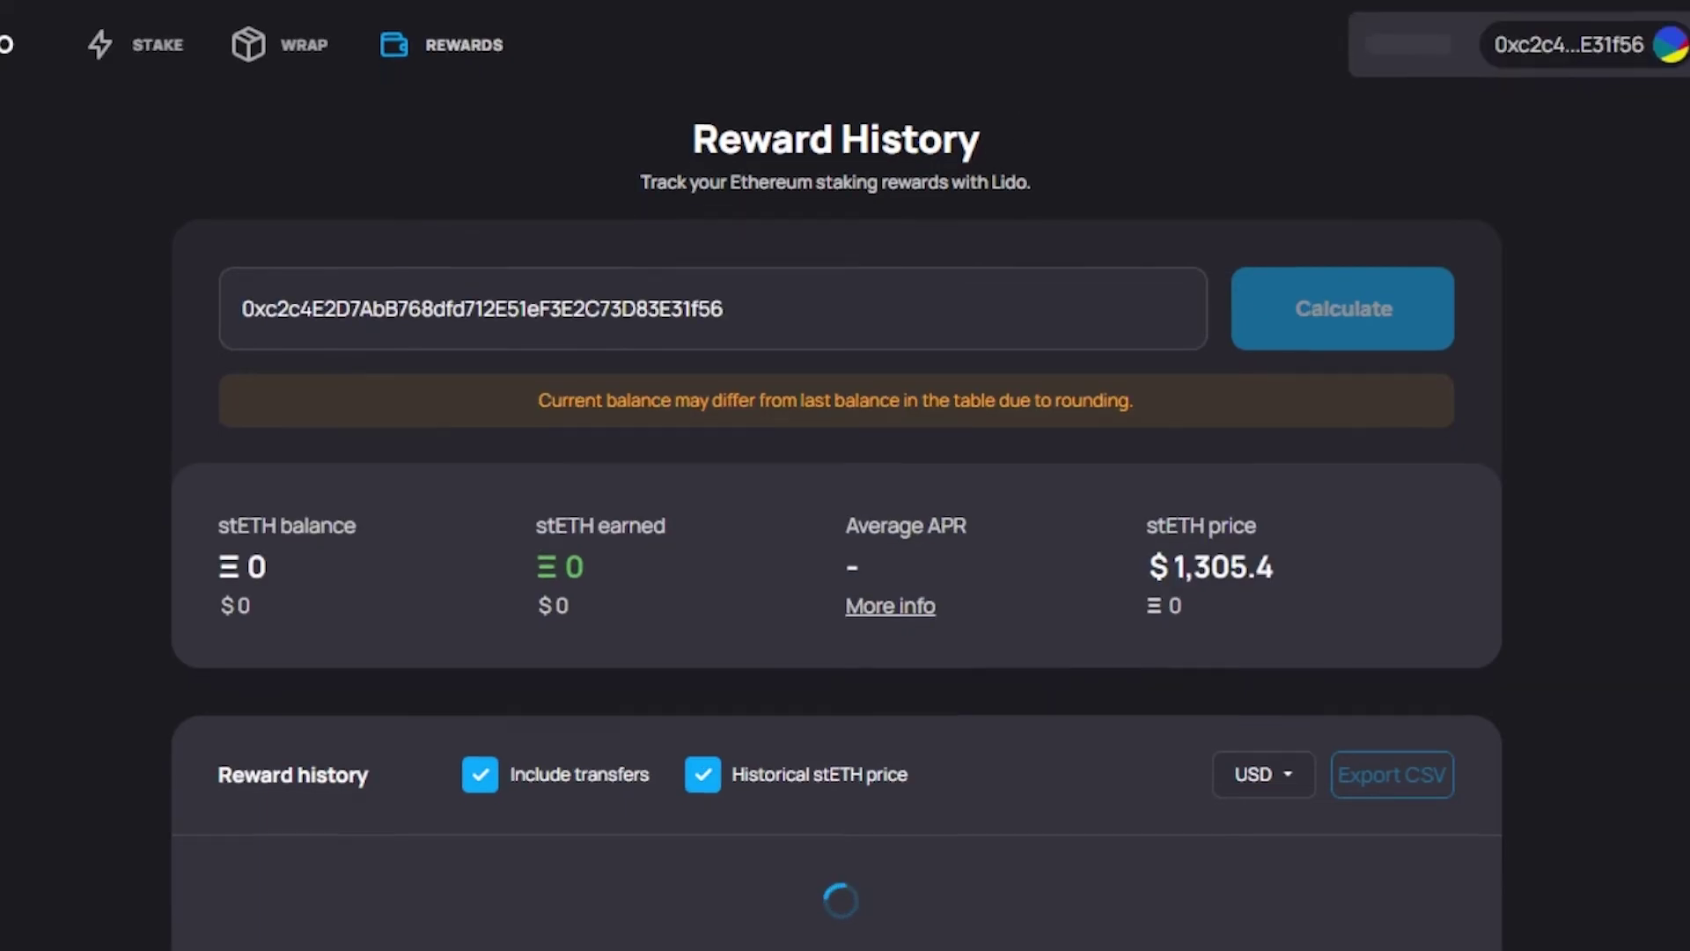
scroll(841, 528, "down", 5)
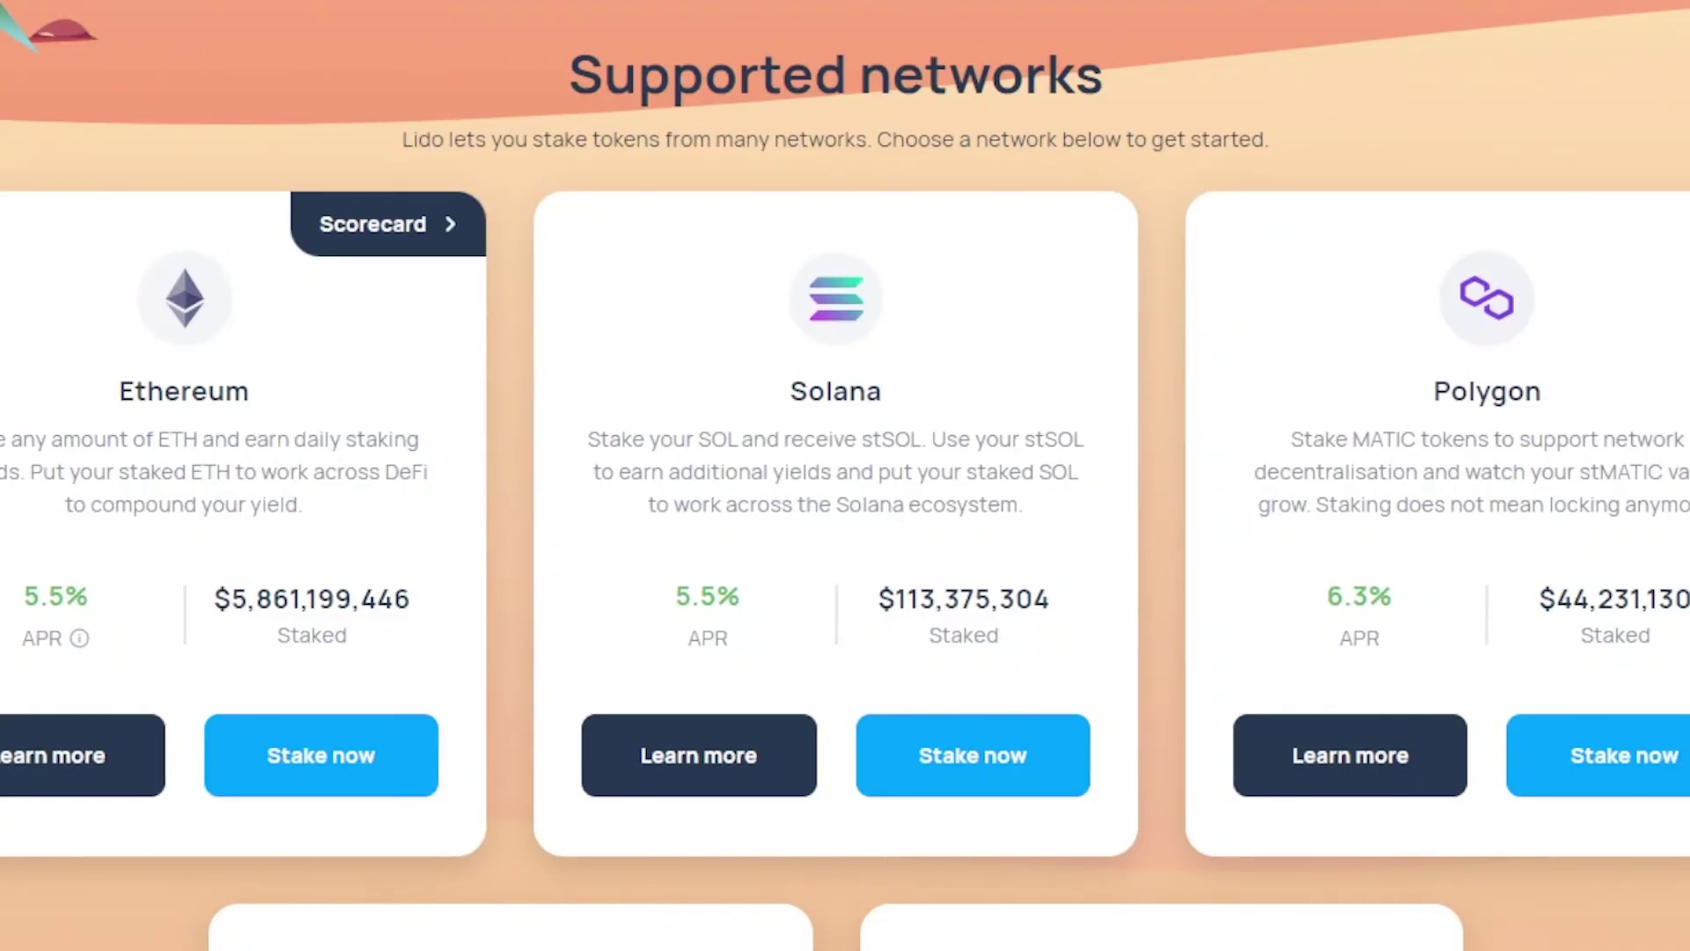
scroll(1659, 269, "down", 4)
scroll(1659, 269, "up", 6)
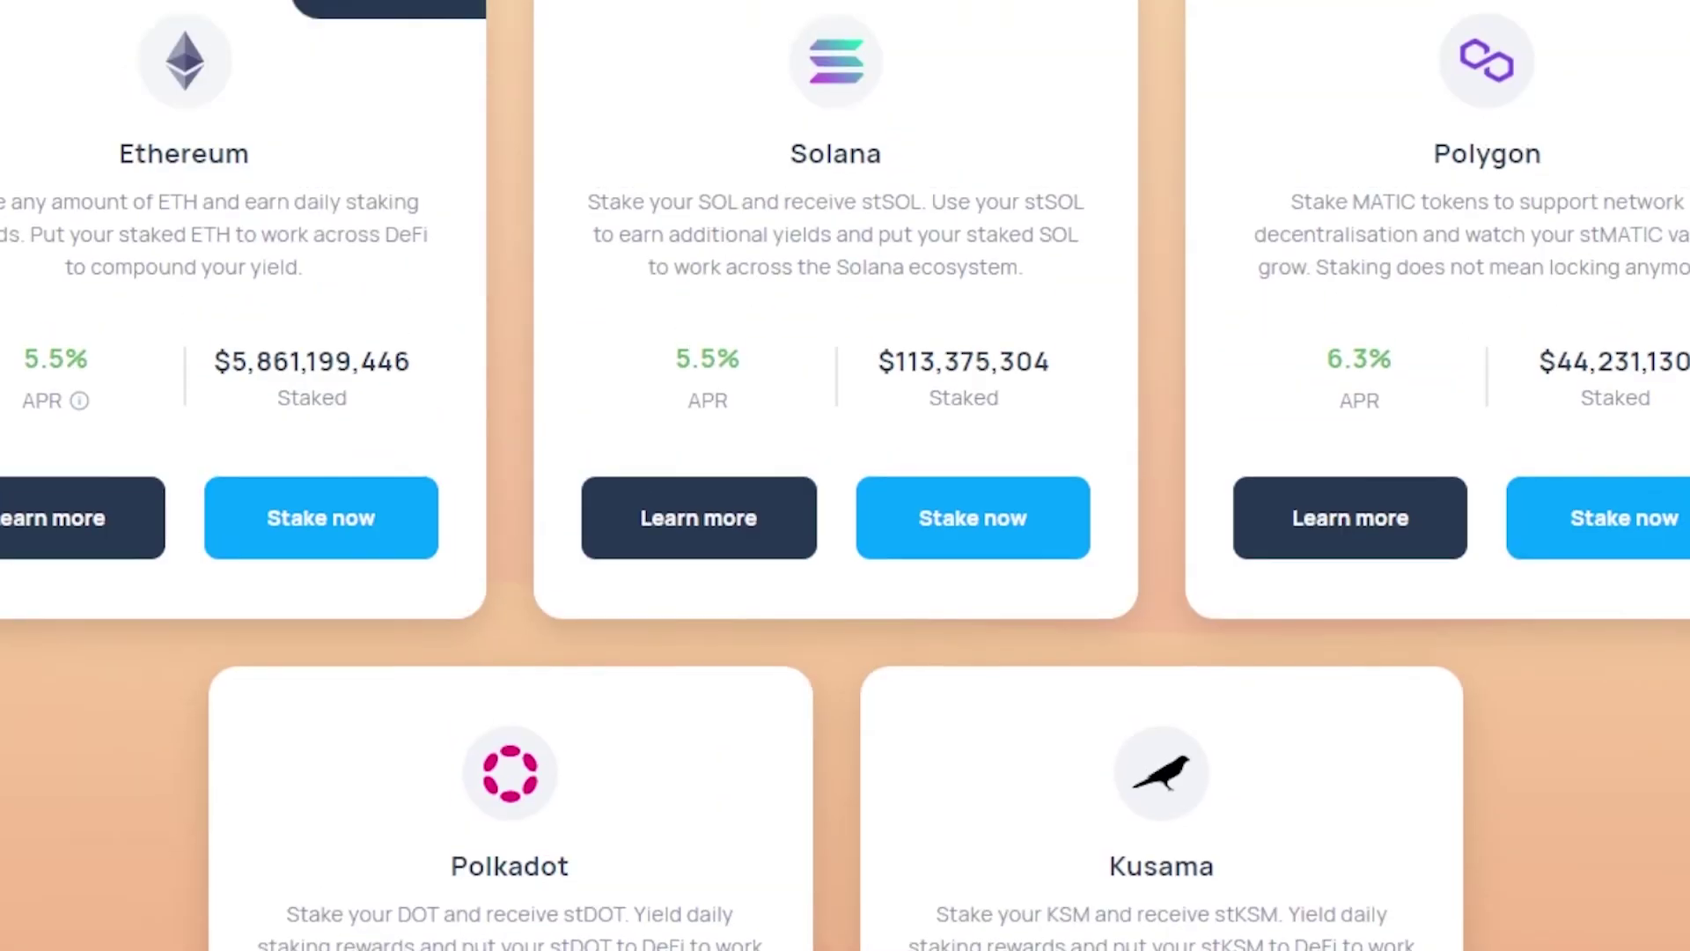
scroll(845, 475, "down", 3)
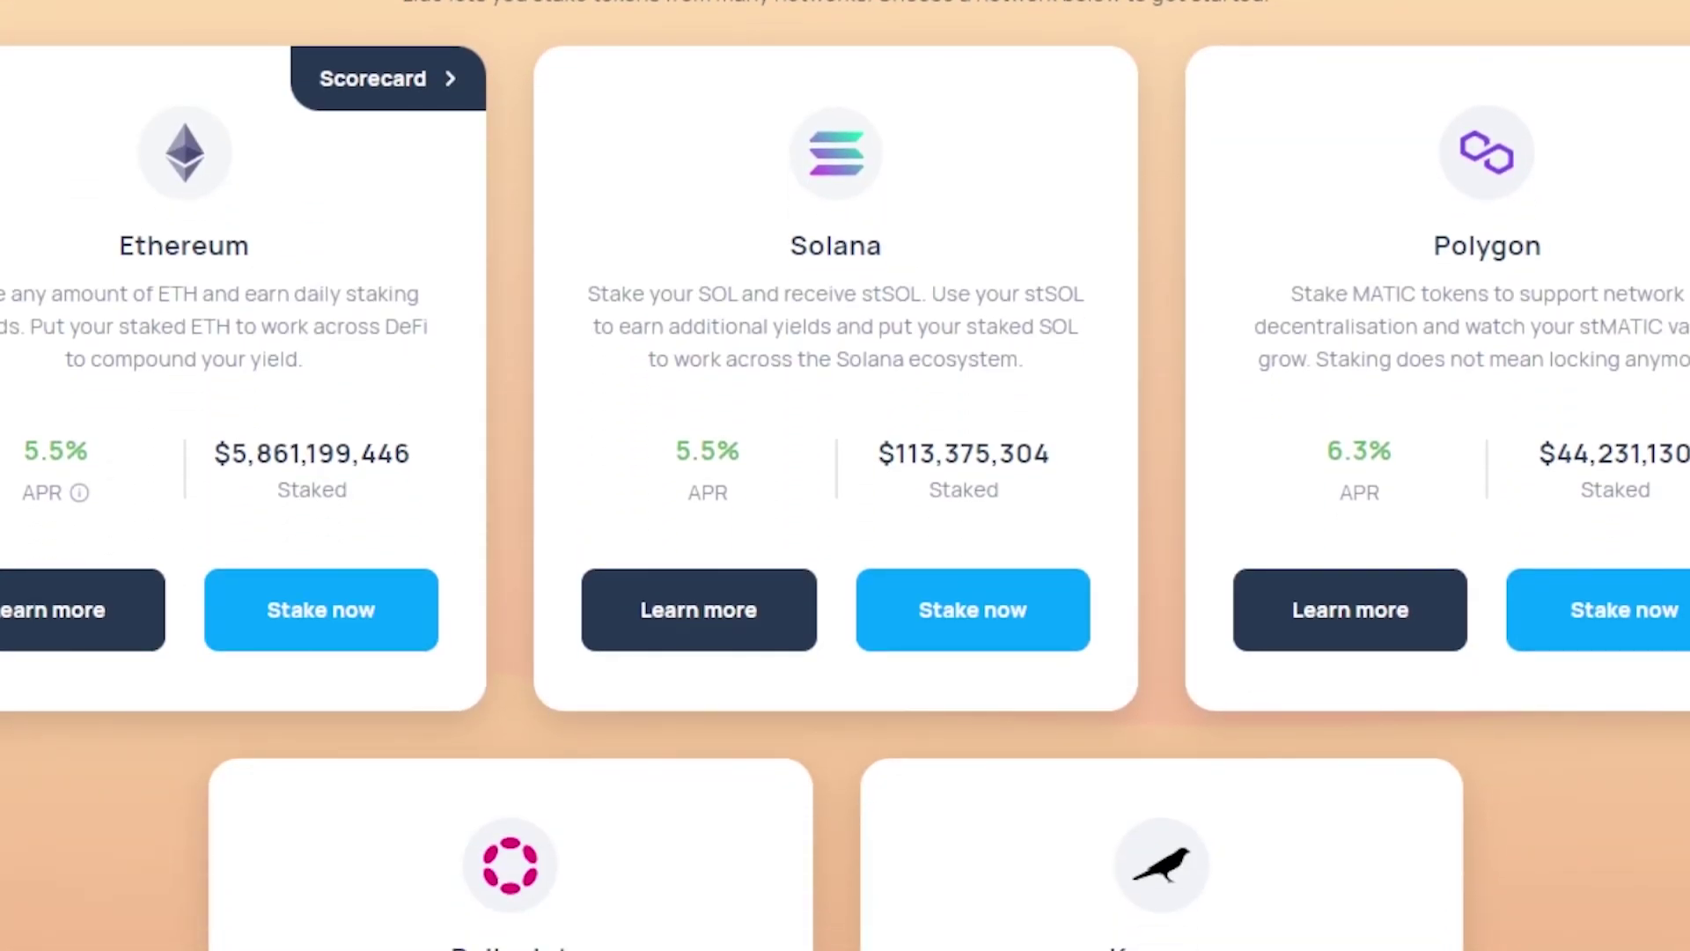
scroll(845, 475, "down", 6)
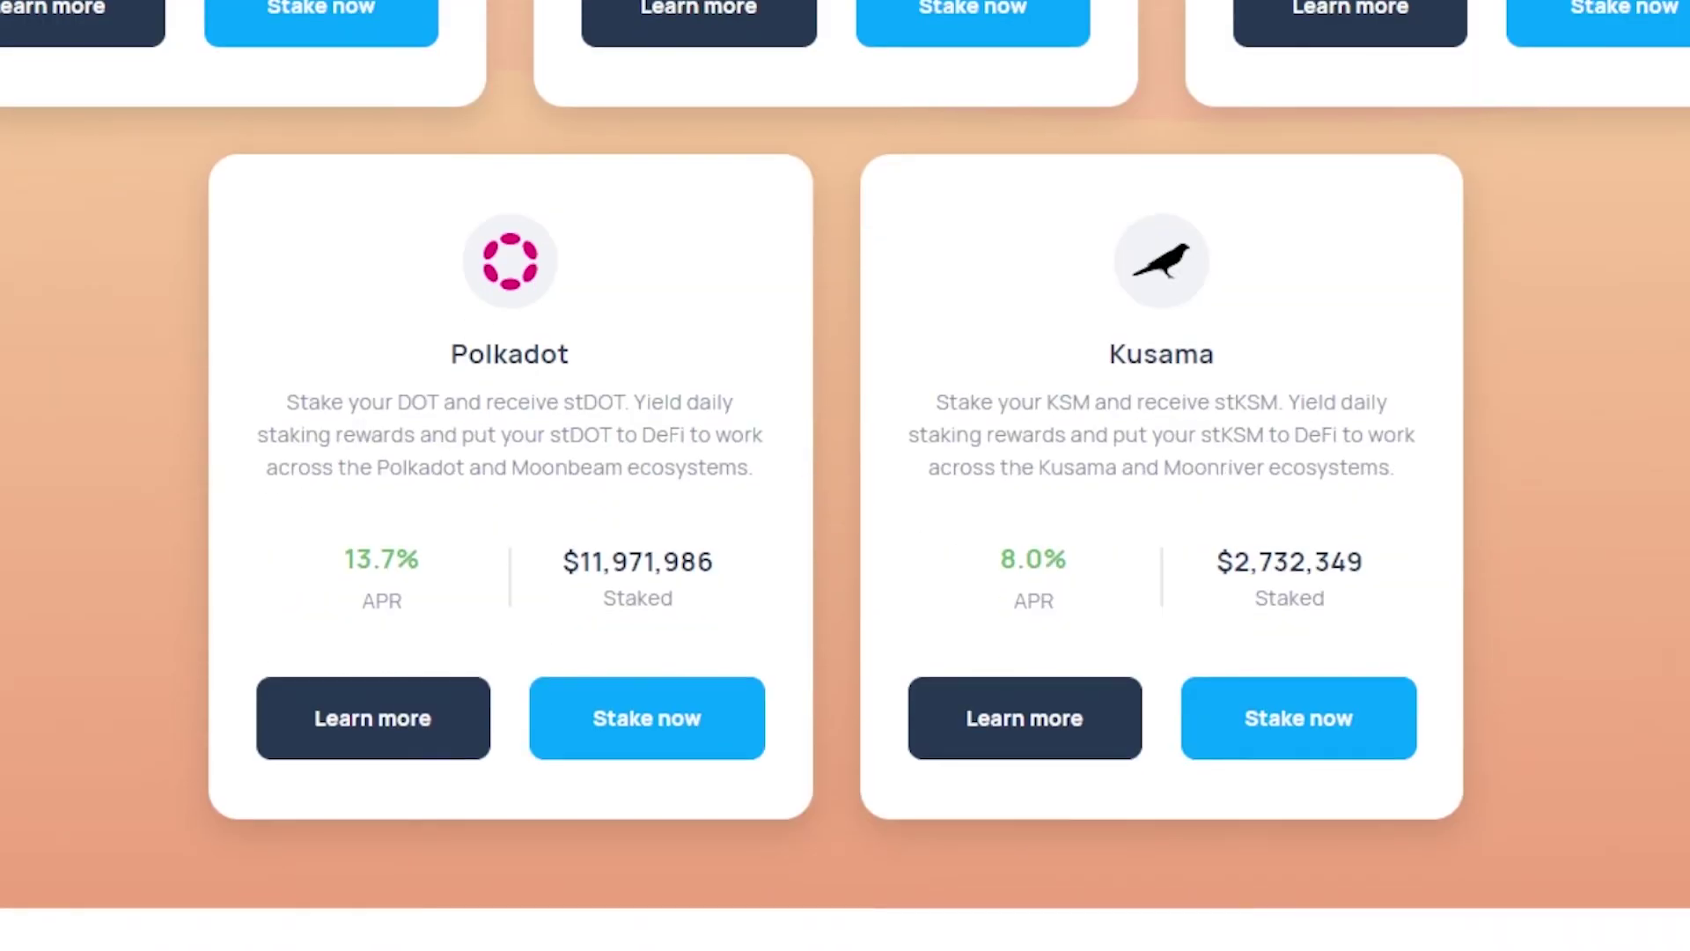
scroll(845, 475, "down", 7)
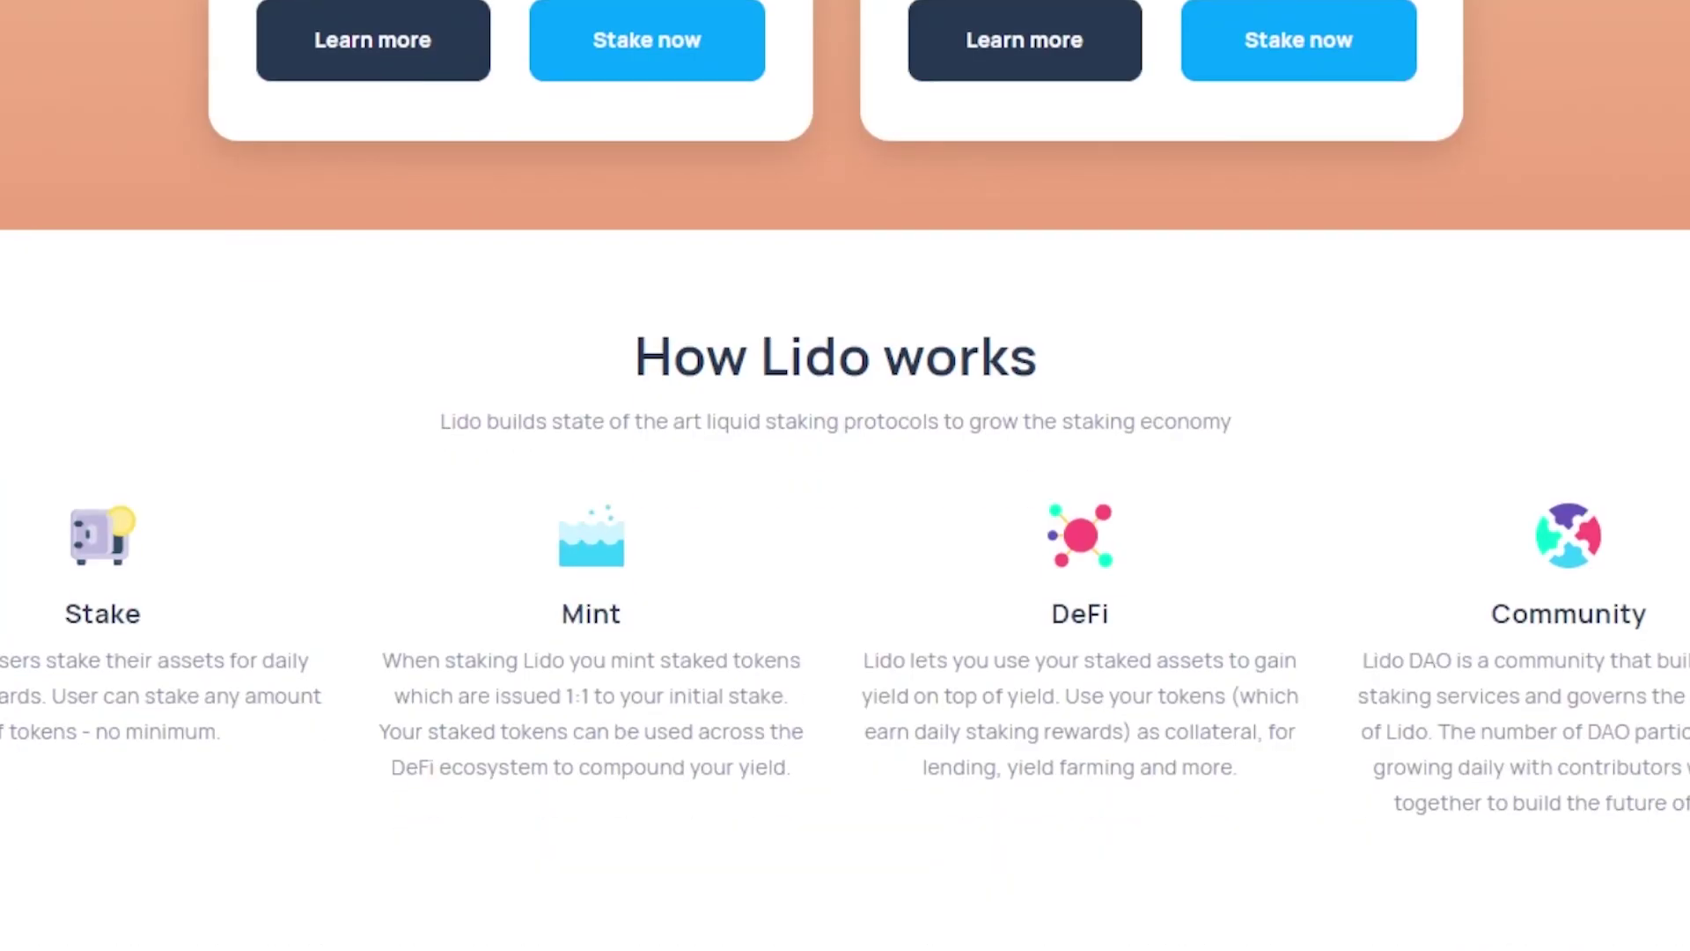
scroll(845, 476, "down", 10)
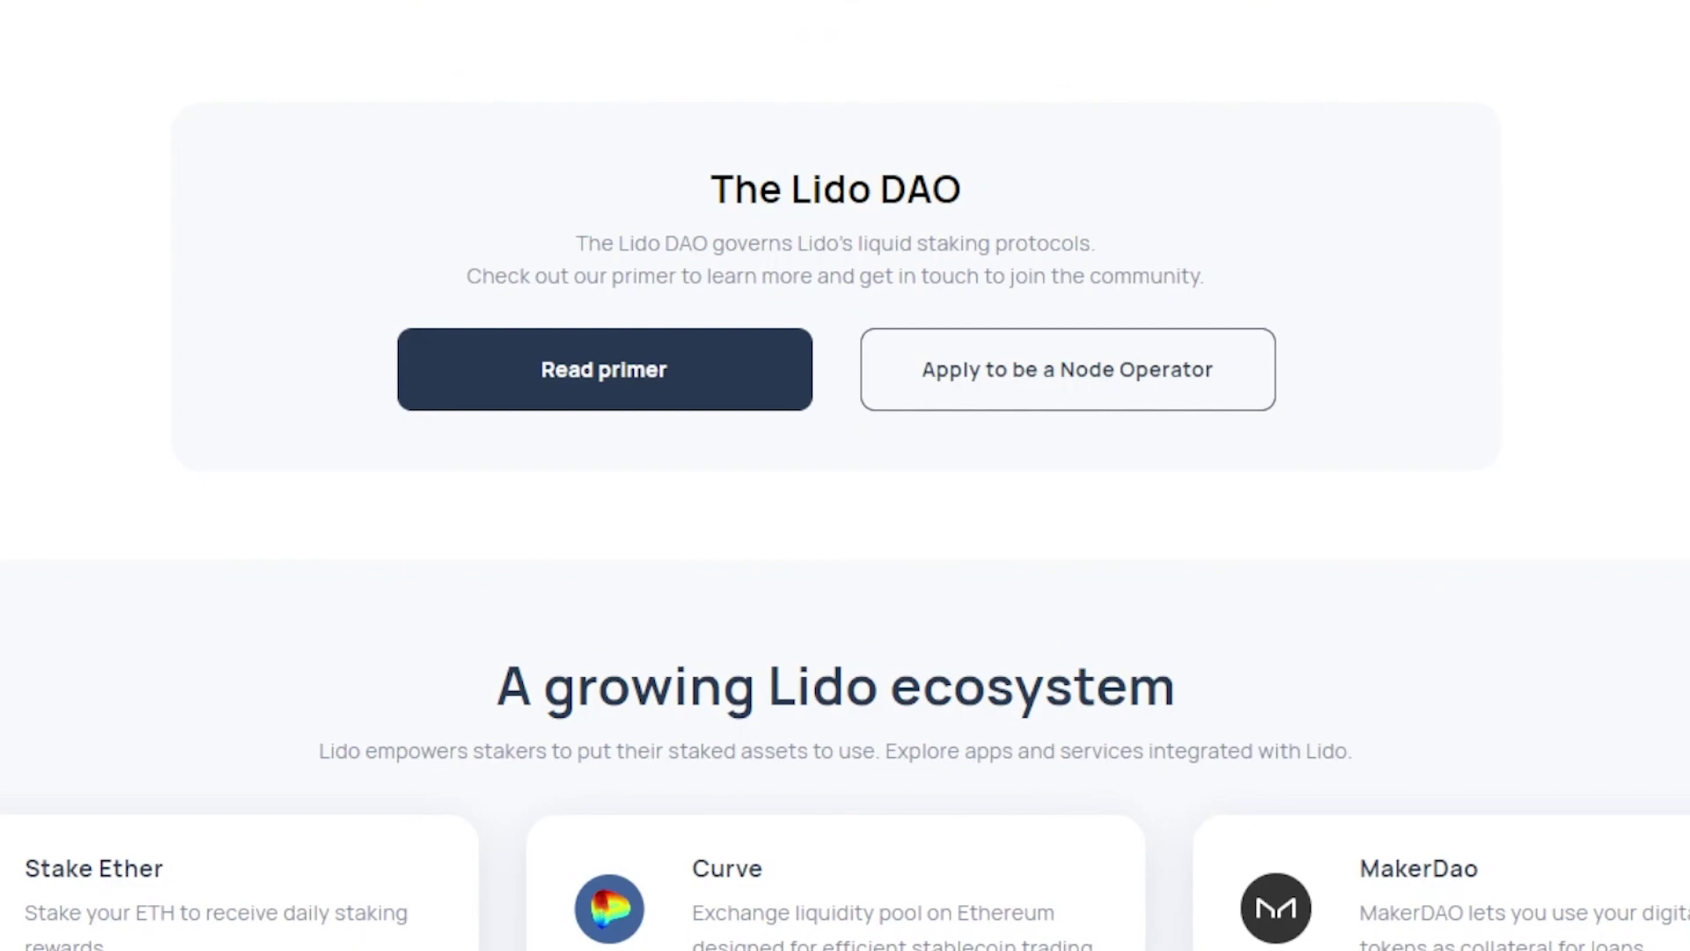
scroll(845, 476, "up", 10)
scroll(845, 476, "up", 15)
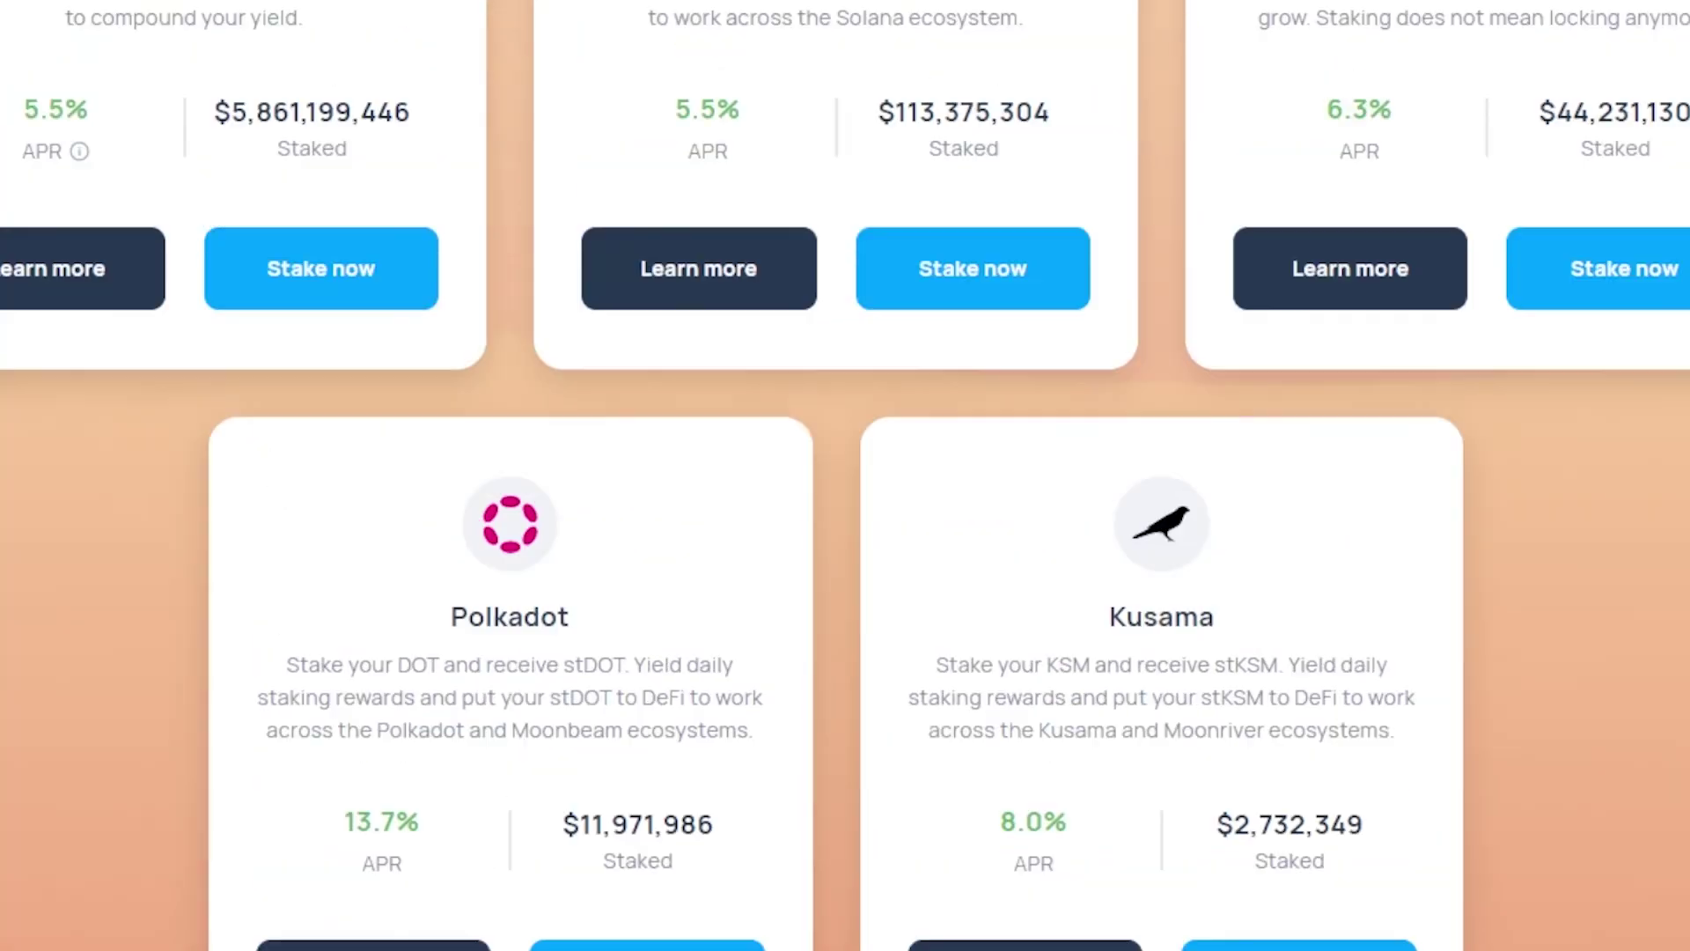
scroll(845, 476, "down", 10)
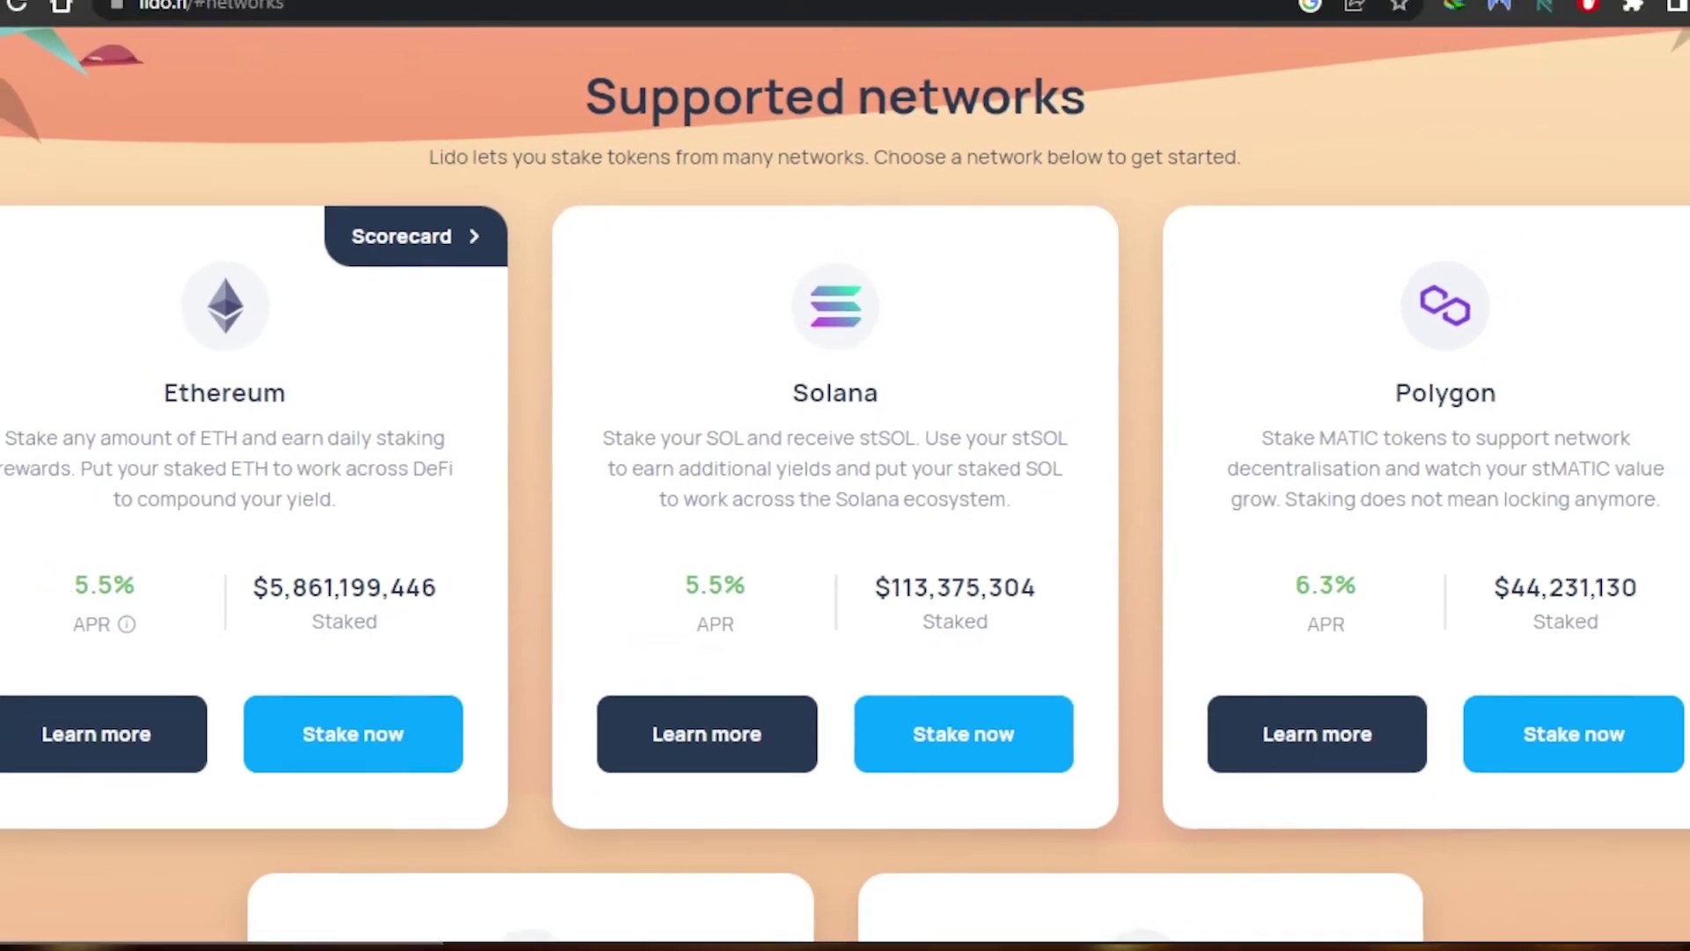
scroll(845, 475, "up", 3)
left_click_drag(1685, 206, 1684, 150)
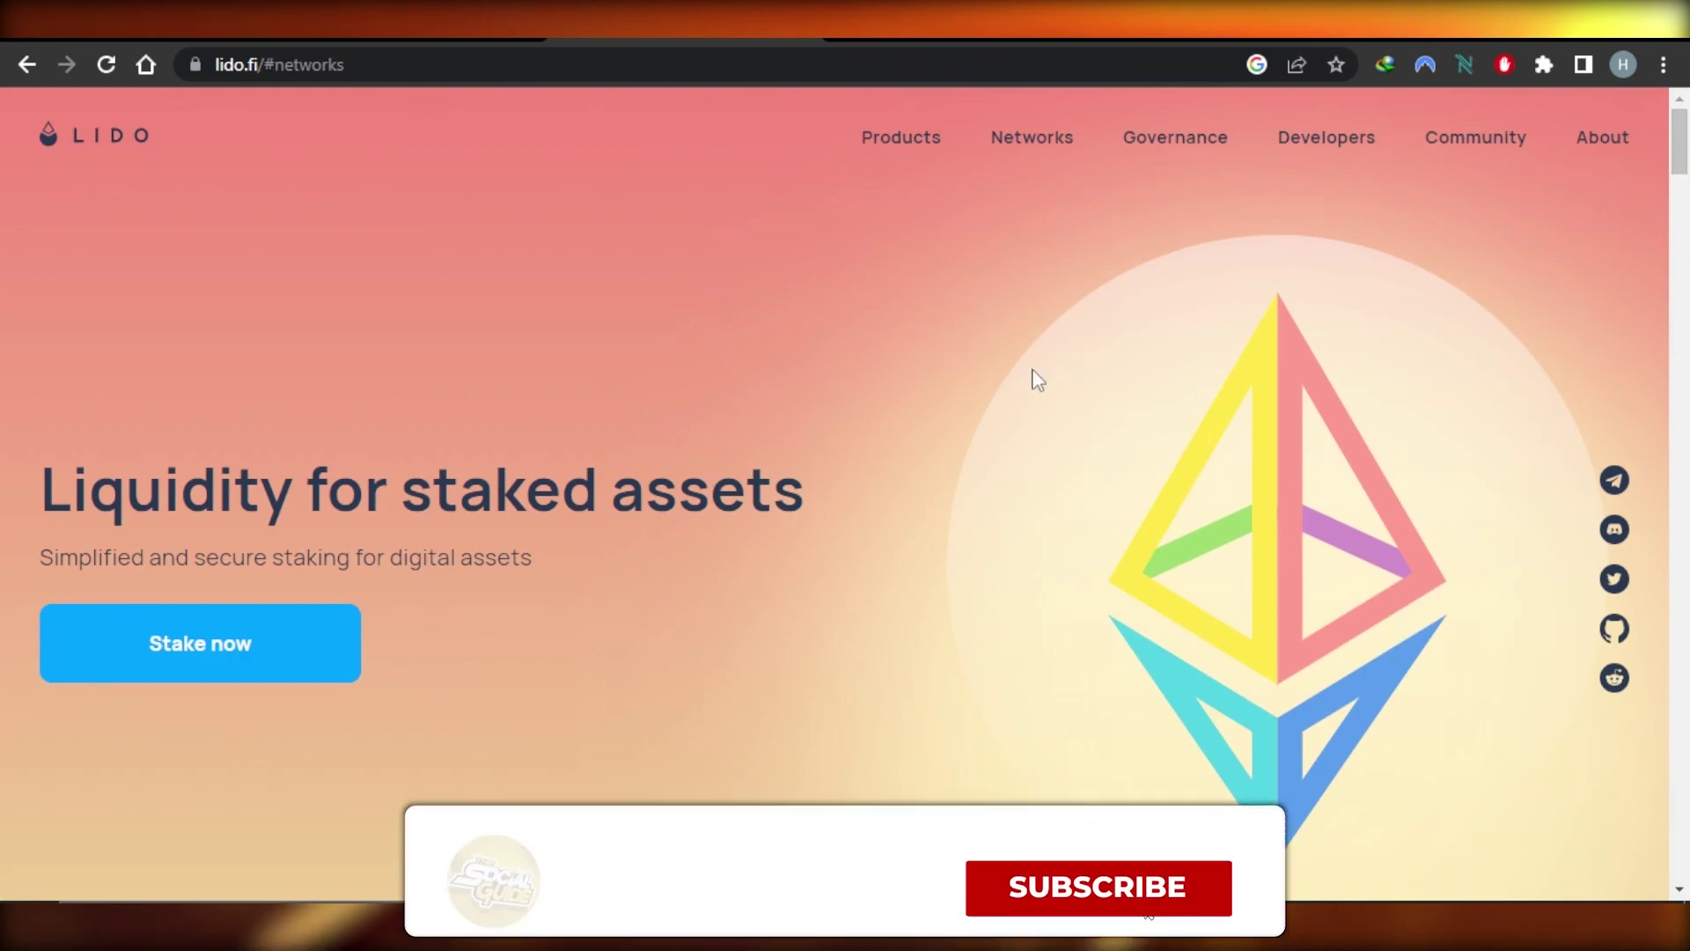